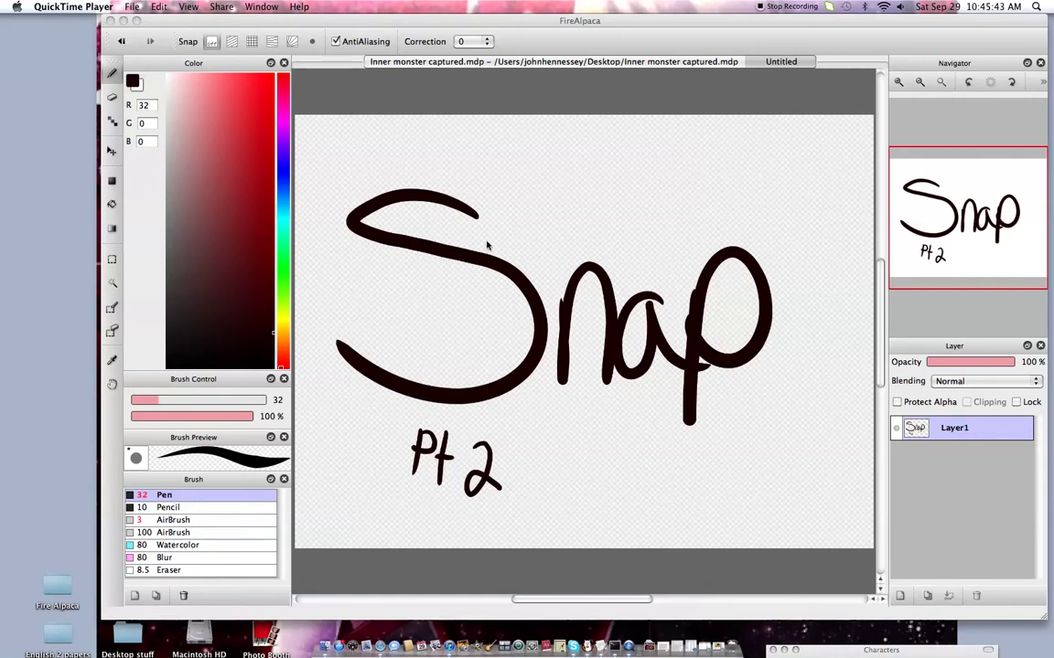
- Undo all the "Snap Pt 2" lettering strokes on the Untitled canvas
click(119, 41)
click(119, 41)
click(120, 41)
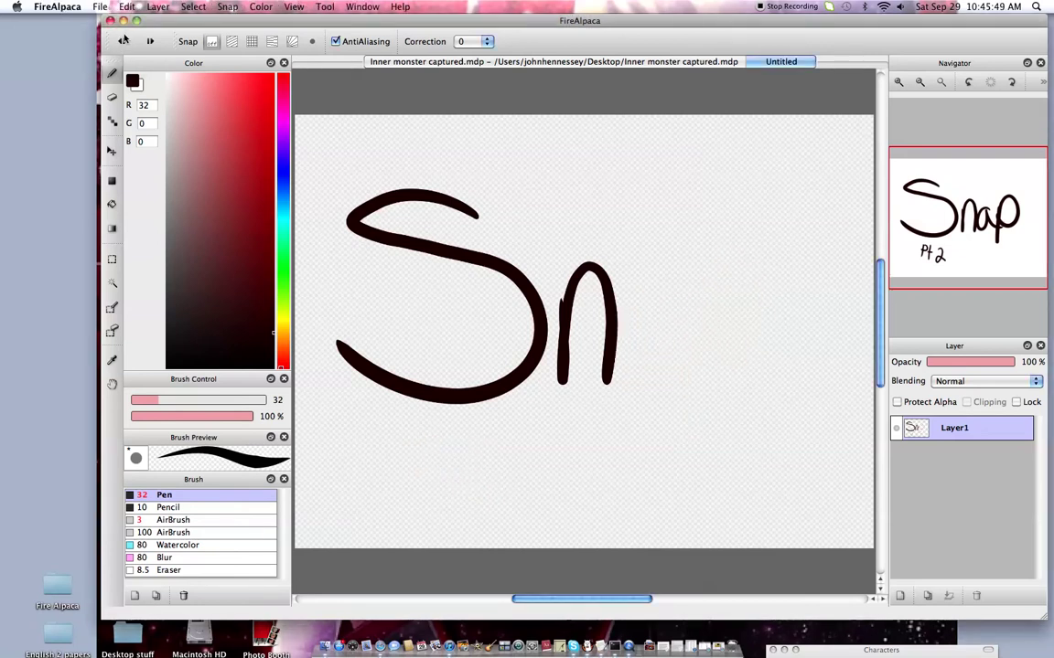
click(120, 42)
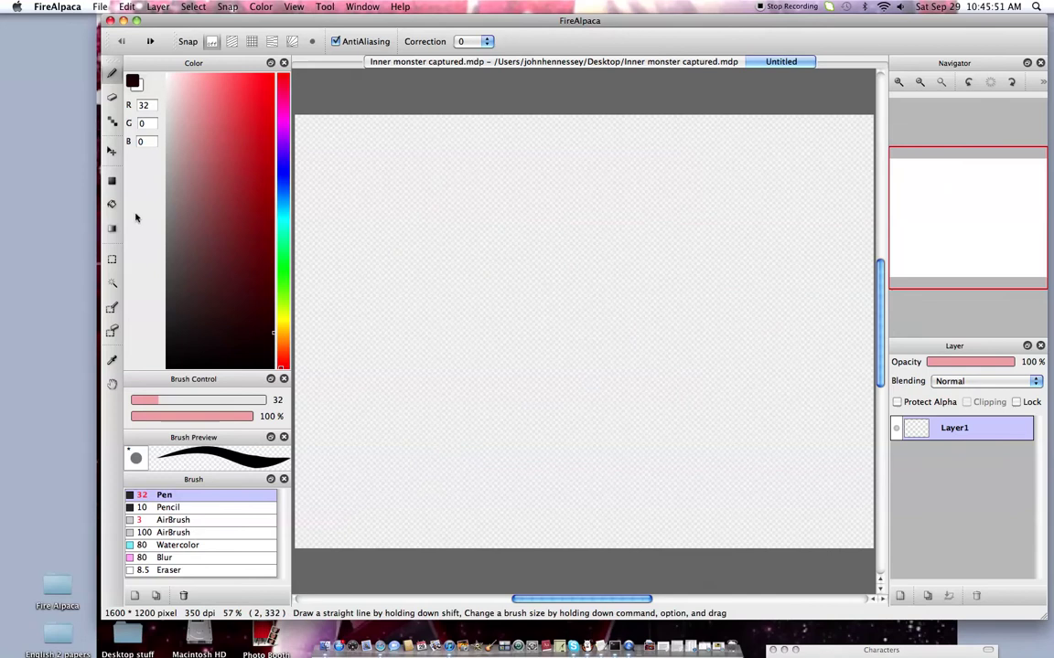
- Turn on parallel snap and draw crisscrossing diagonal pen lines in both directions across the canvas
click(232, 43)
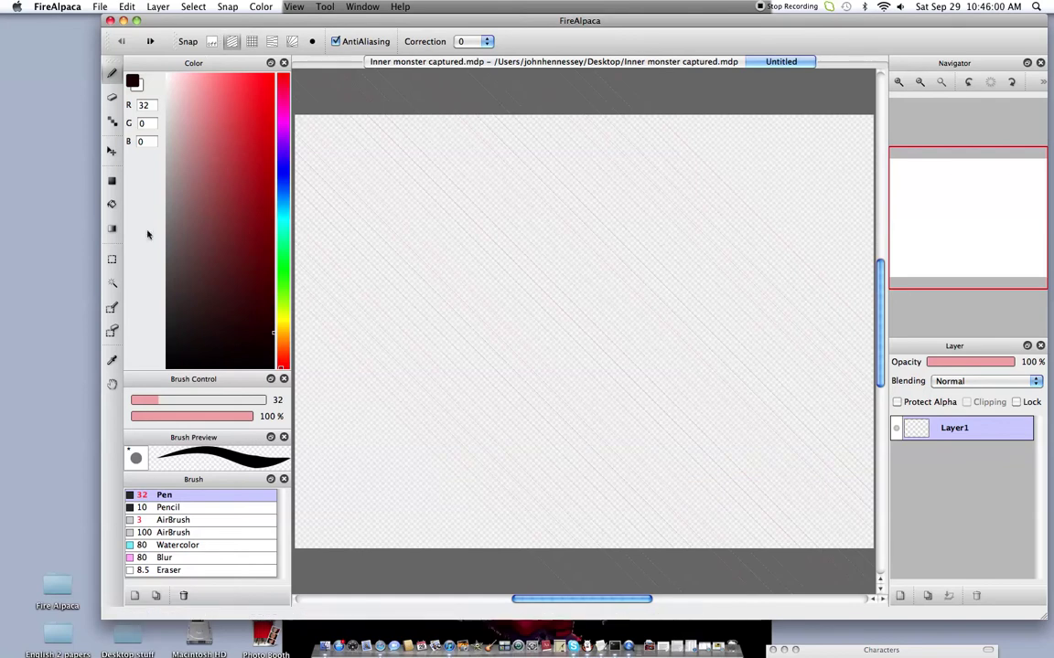
drag(690, 126, 231, 477)
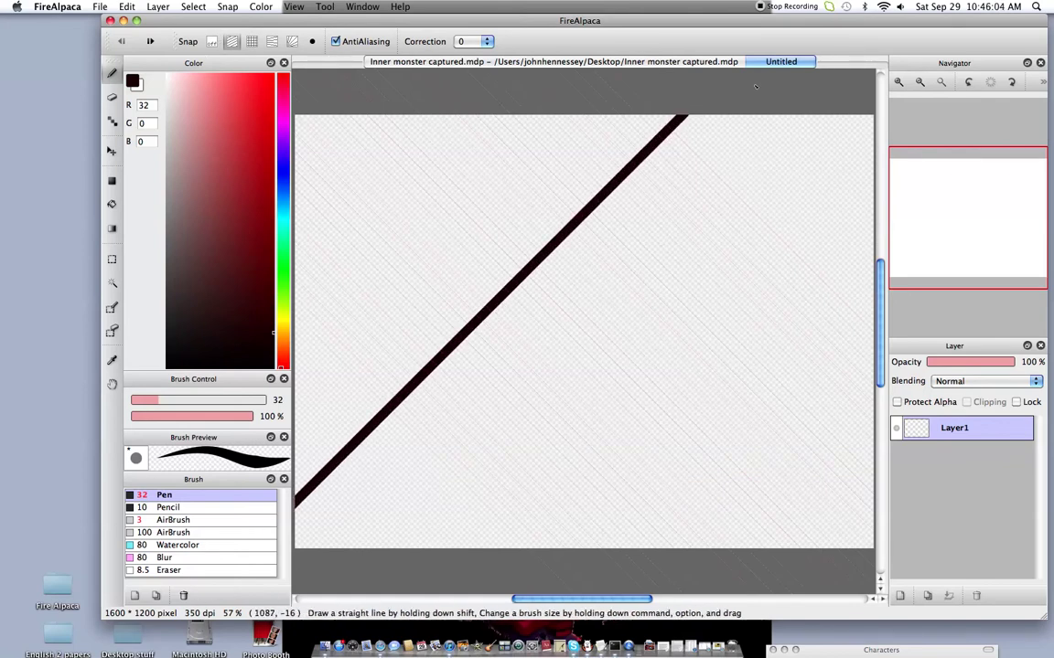
mouse_move(361, 151)
mouse_down()
mouse_move(682, 484)
mouse_move(610, 470)
mouse_up()
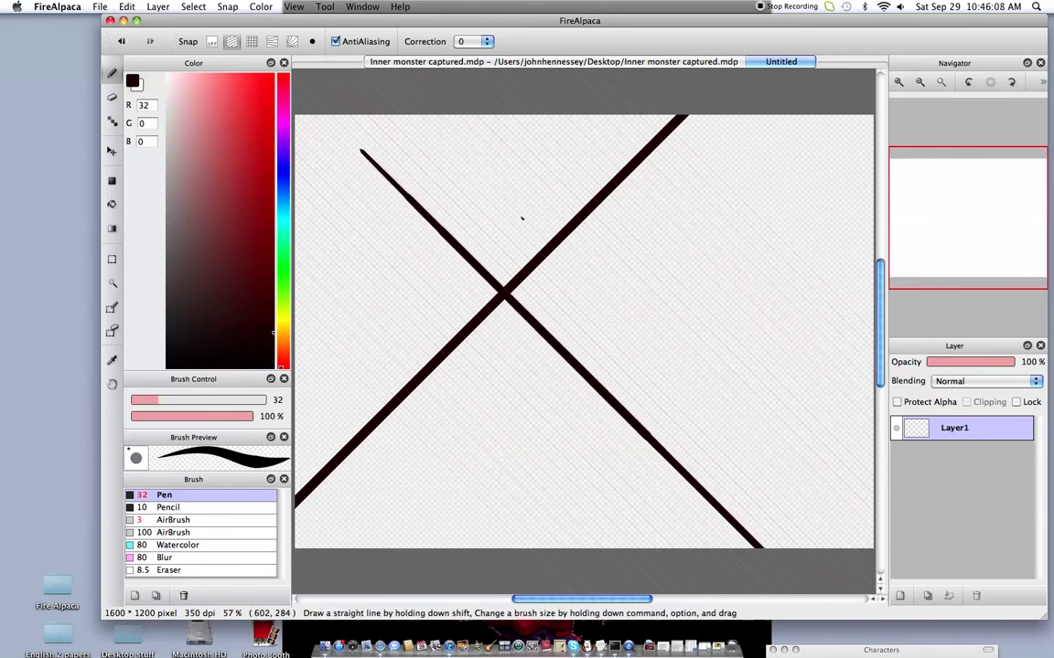
drag(622, 289, 753, 419)
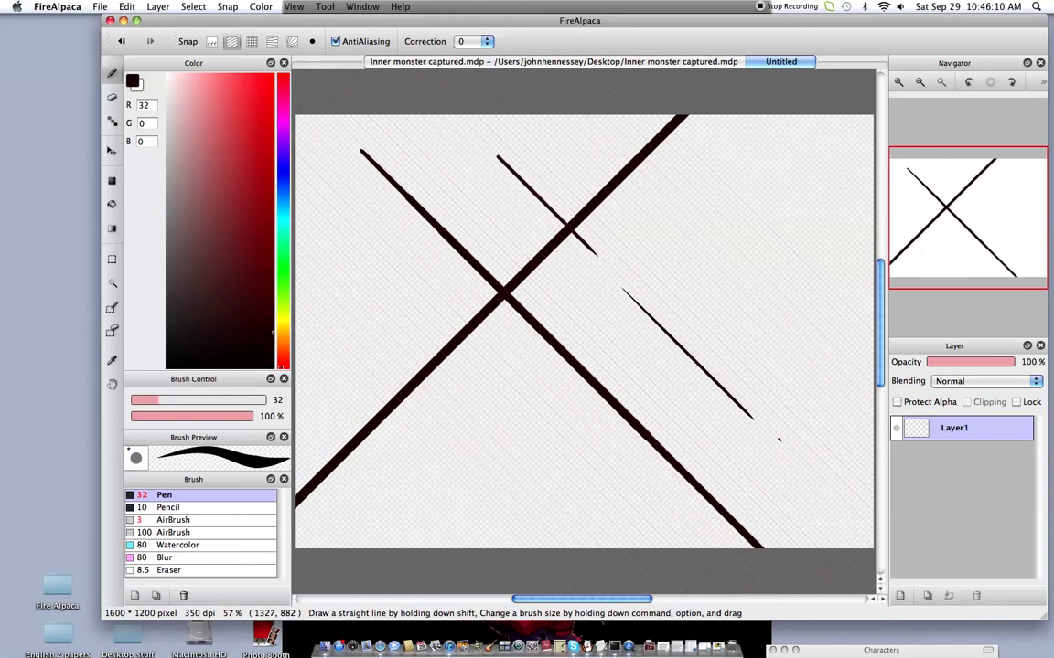
mouse_move(761, 341)
mouse_down()
mouse_move(700, 259)
mouse_move(561, 142)
mouse_up()
drag(601, 381, 753, 230)
drag(515, 422, 747, 190)
drag(514, 145, 682, 313)
drag(409, 154, 717, 462)
drag(414, 357, 563, 506)
drag(397, 315, 486, 403)
drag(365, 424, 411, 470)
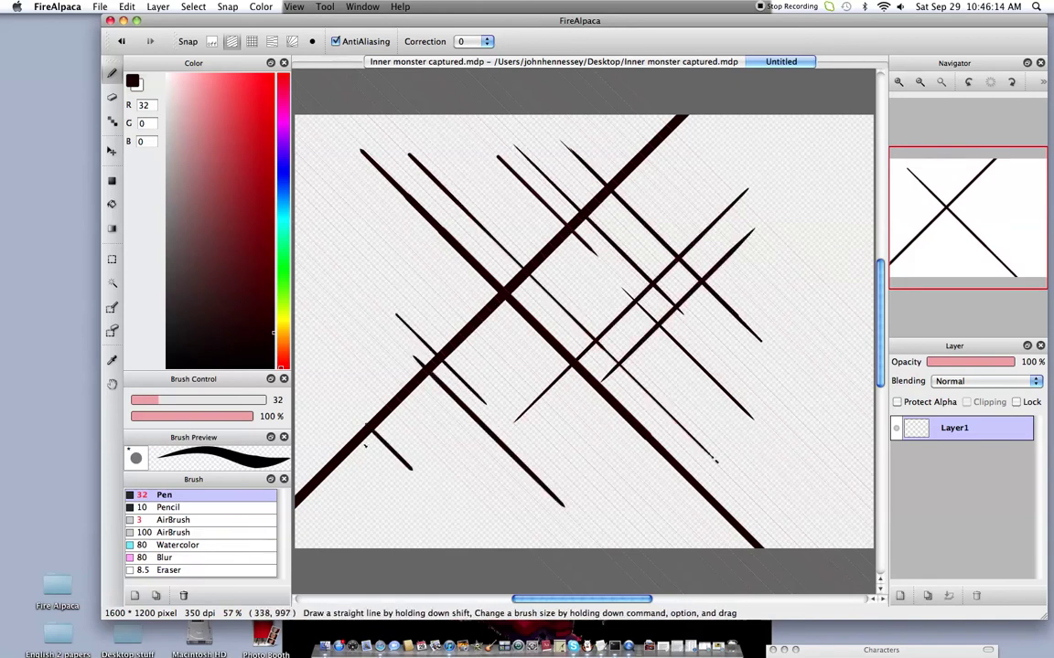
drag(402, 414, 480, 337)
drag(329, 117, 476, 260)
drag(294, 225, 371, 301)
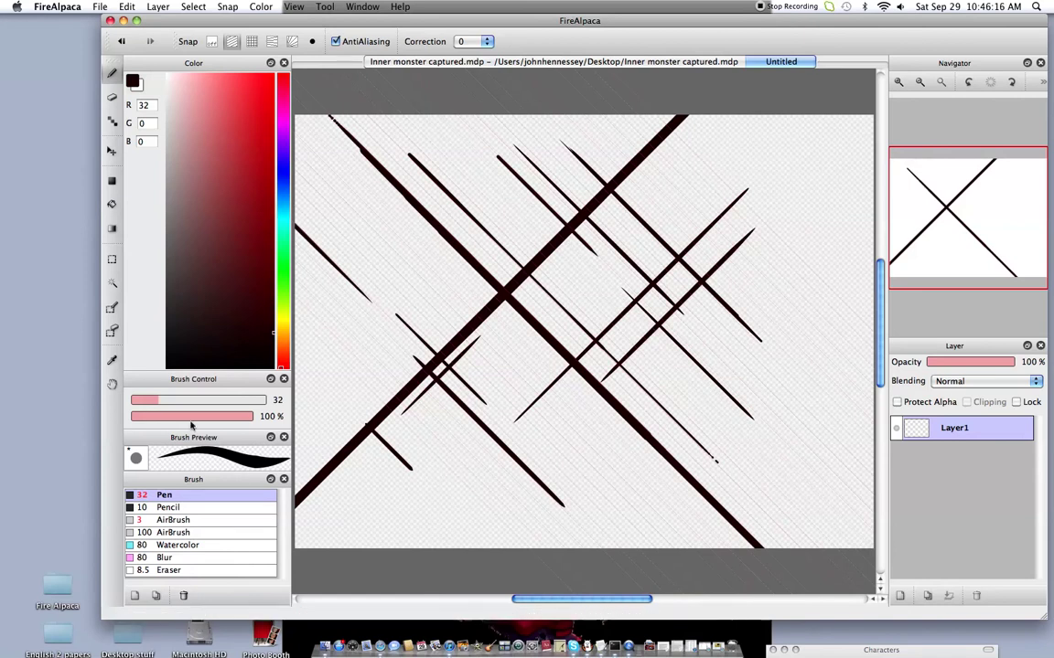
drag(296, 256, 411, 138)
drag(337, 272, 437, 171)
drag(321, 412, 294, 448)
mouse_move(500, 245)
mouse_down()
mouse_move(326, 503)
mouse_move(703, 444)
mouse_move(806, 549)
mouse_up()
drag(701, 229, 424, 579)
drag(755, 334, 538, 548)
drag(779, 370, 597, 549)
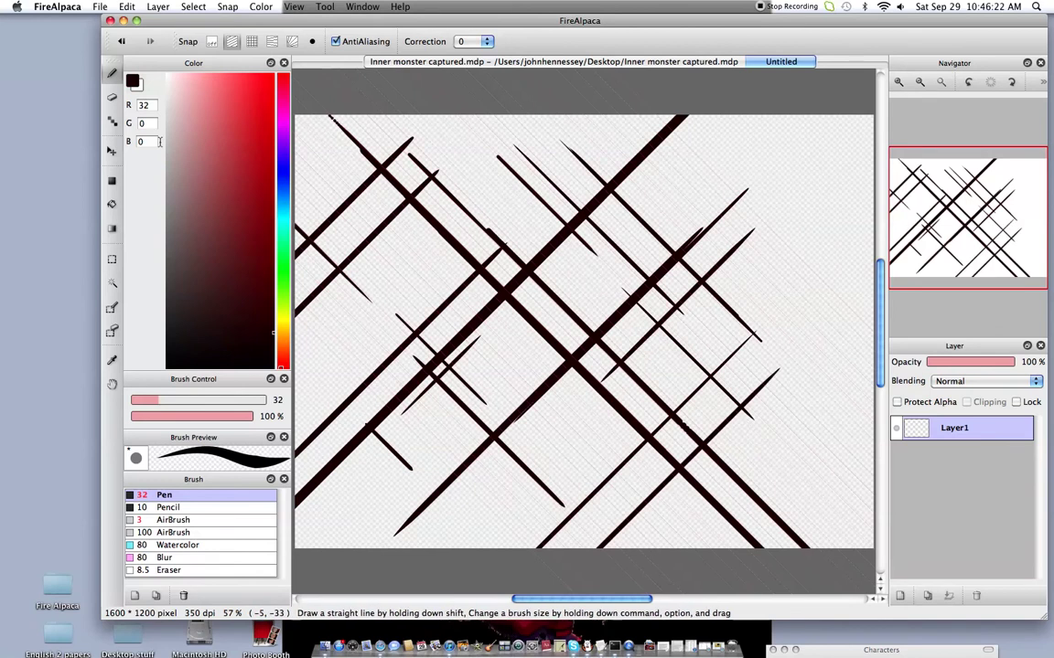
- Undo every diagonal line drawn with parallel snap until the canvas is blank
click(122, 41)
click(123, 41)
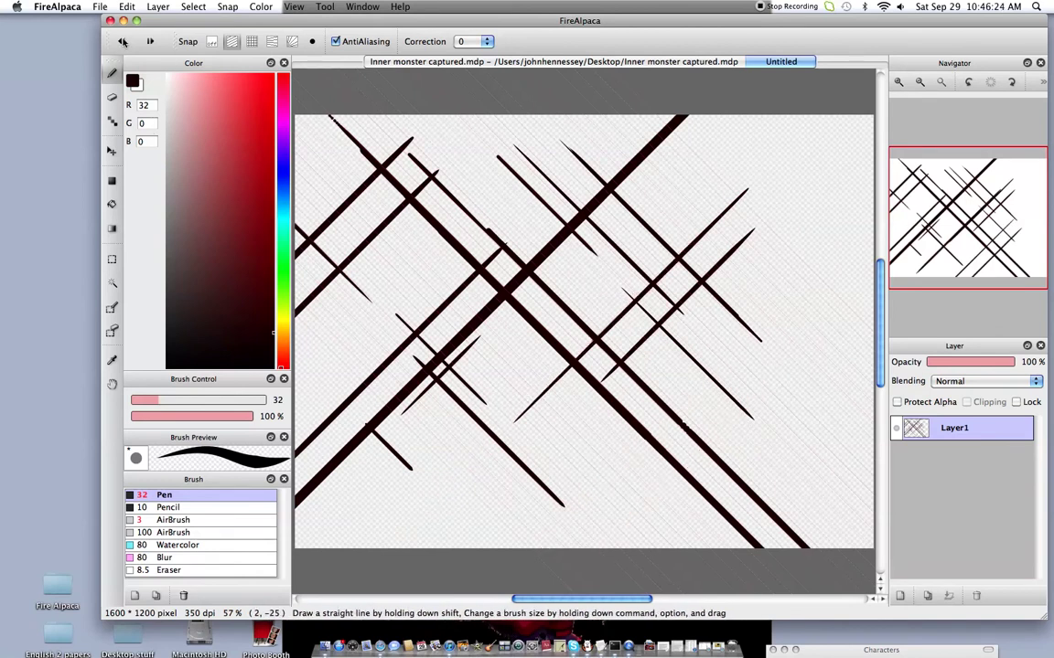
click(122, 42)
click(122, 43)
click(122, 42)
click(120, 43)
click(121, 43)
click(121, 43)
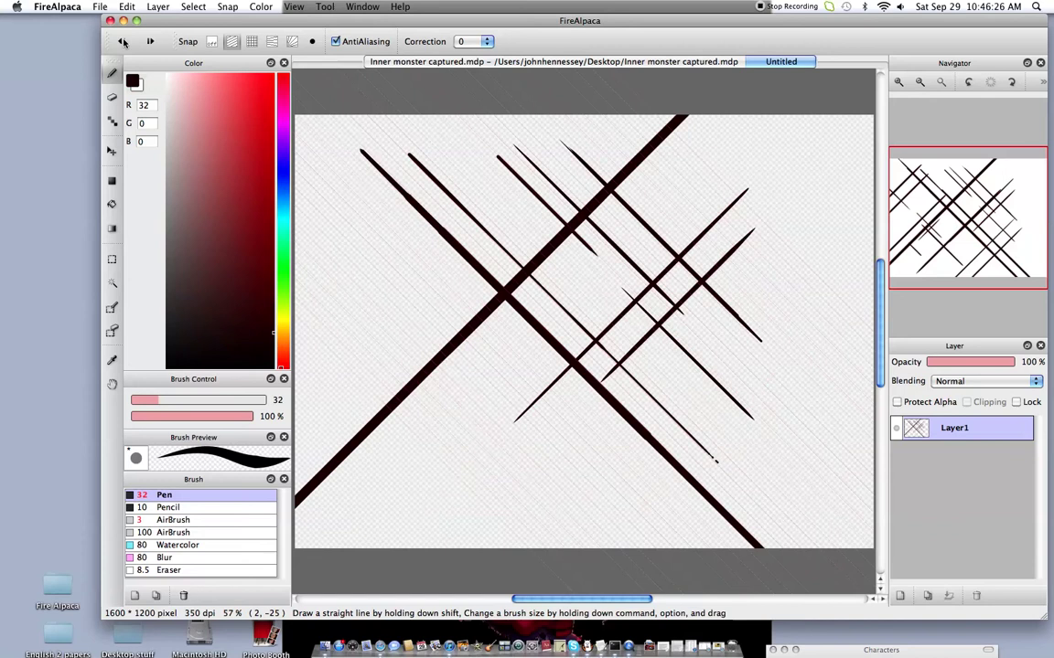
click(121, 44)
click(122, 44)
click(123, 45)
click(123, 45)
click(124, 47)
click(124, 48)
click(124, 44)
click(122, 42)
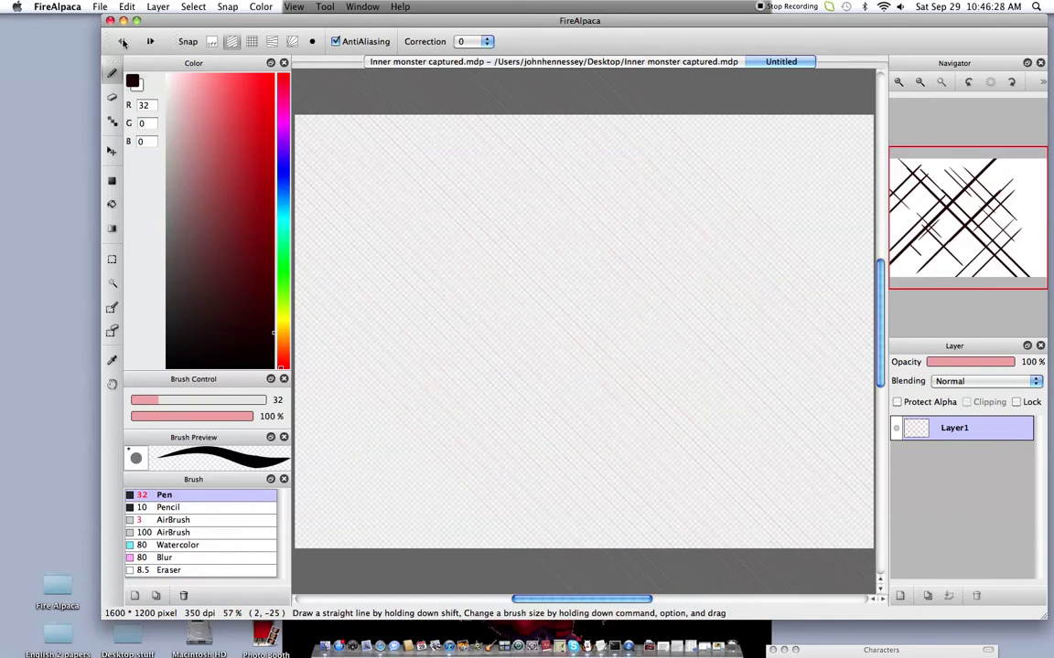
- Switch to the grid-shaped snap and draw a series of vertical lines crossed by one horizontal line
click(251, 41)
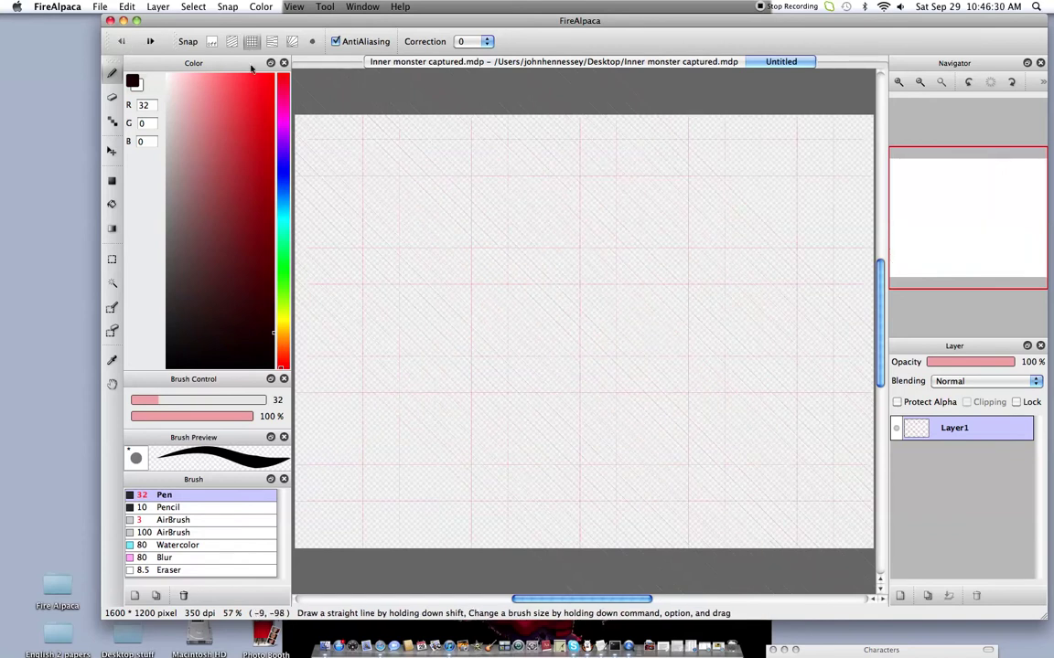
drag(418, 102, 416, 553)
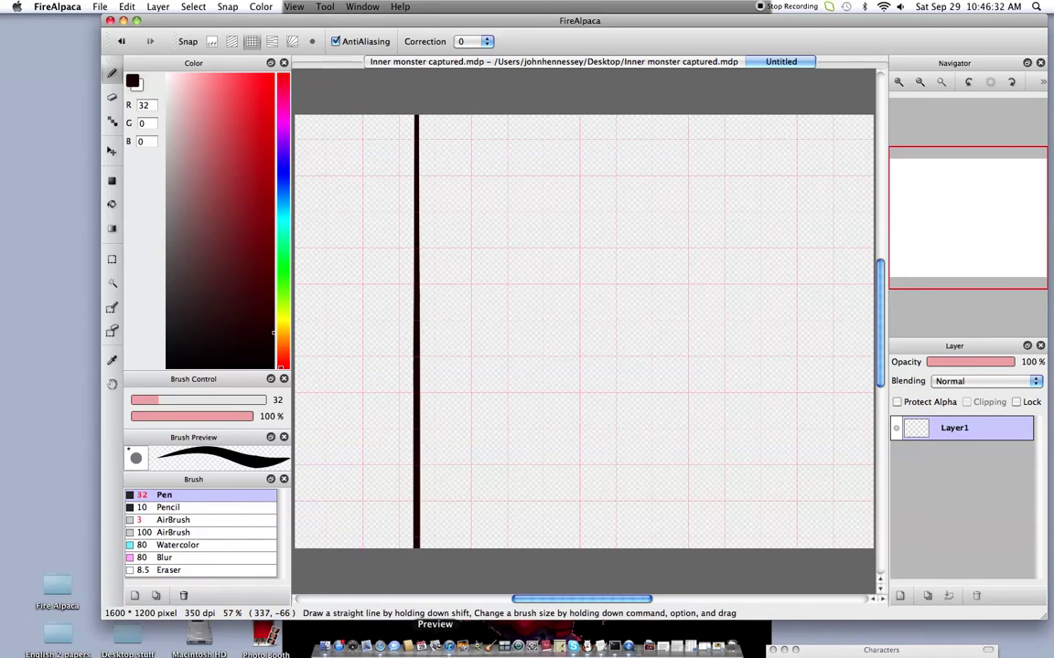
drag(500, 133, 500, 549)
drag(331, 256, 567, 257)
drag(707, 256, 325, 256)
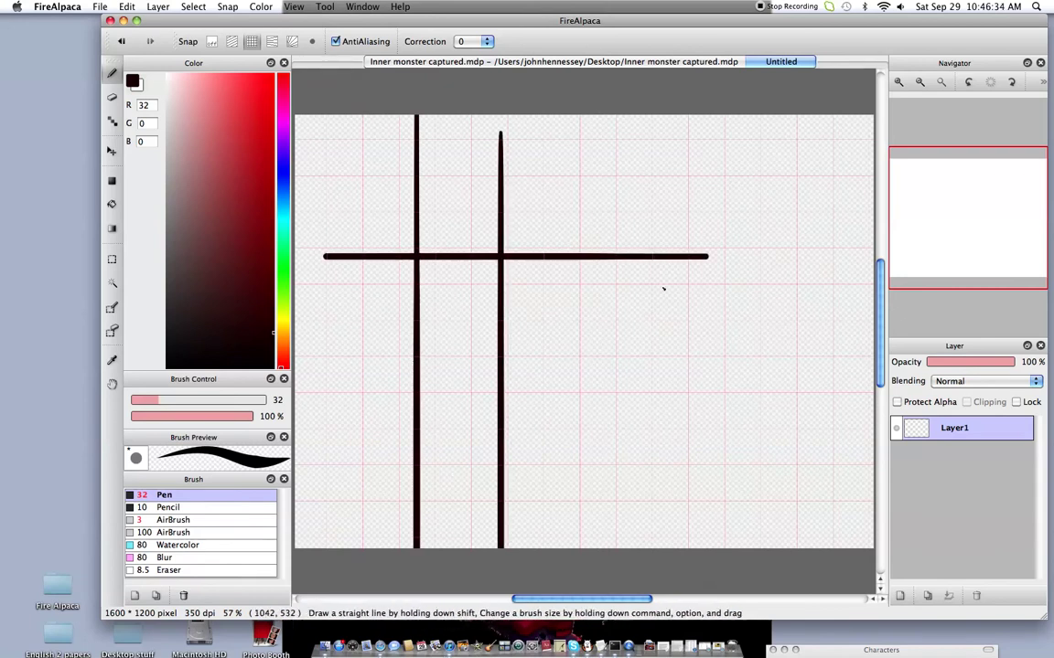
drag(538, 471, 539, 183)
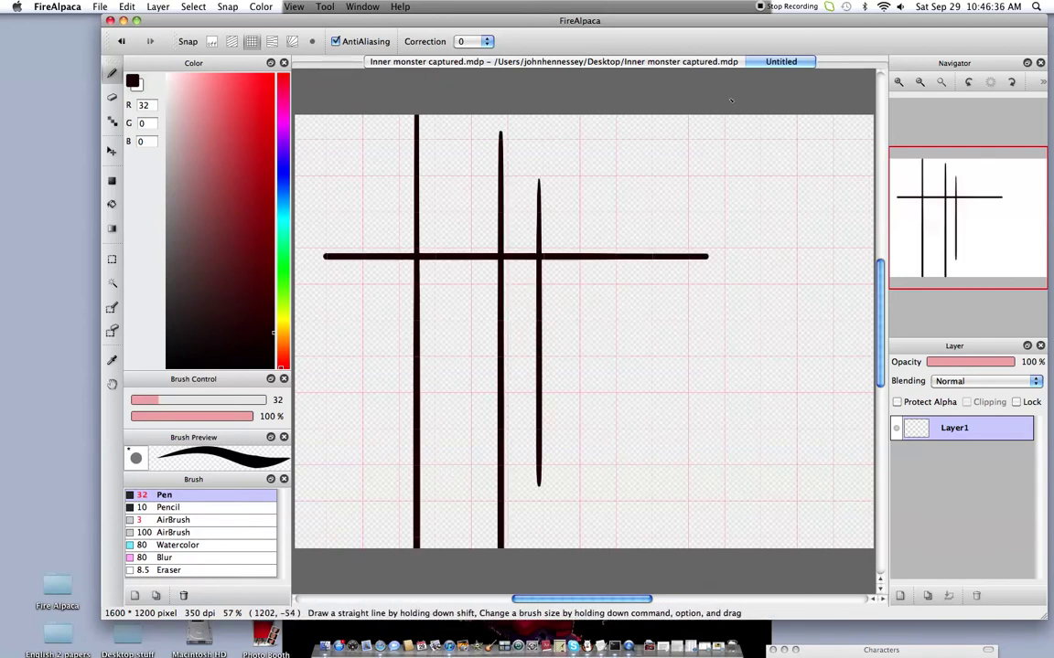
drag(728, 114, 728, 553)
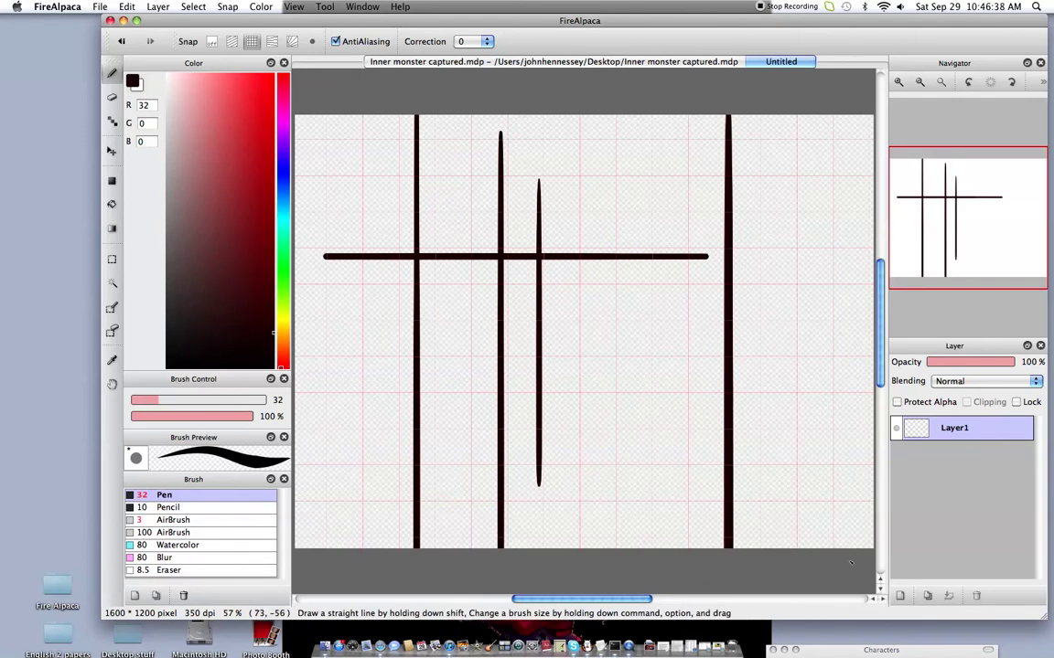
drag(363, 116, 363, 549)
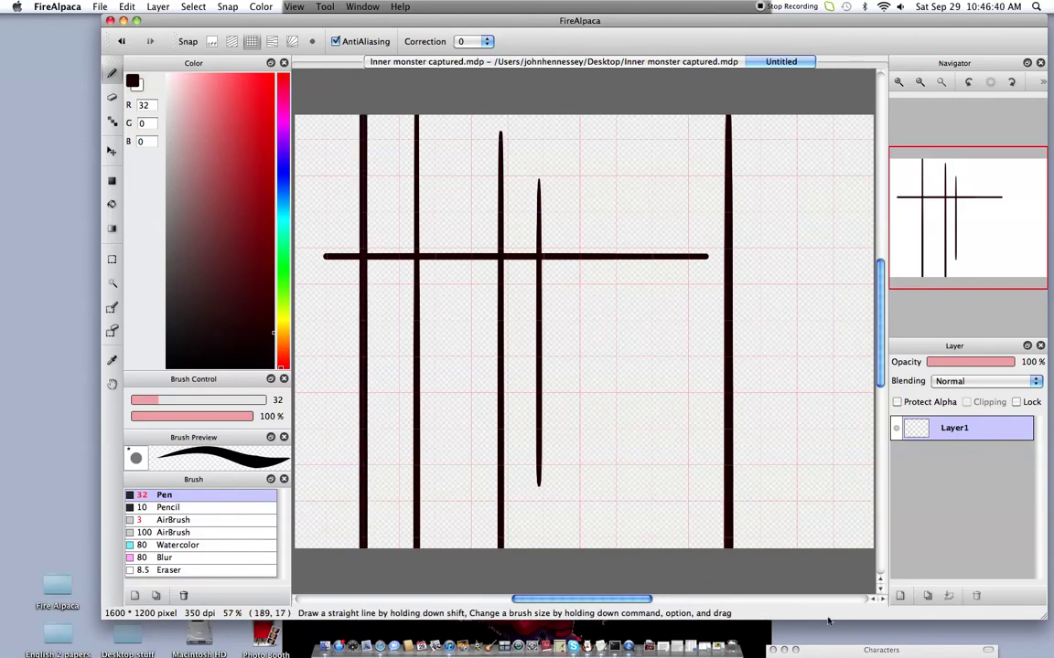
drag(517, 549, 518, 135)
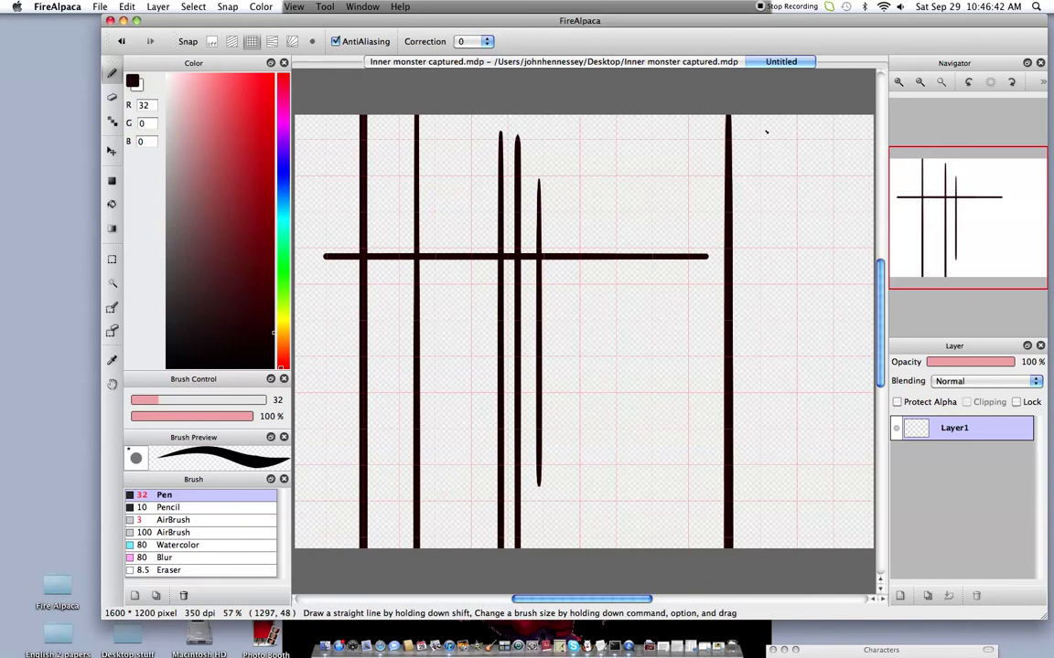
drag(764, 132, 764, 549)
- Undo all the vertical and horizontal lines drawn with the grid snap
click(122, 42)
click(122, 41)
click(123, 42)
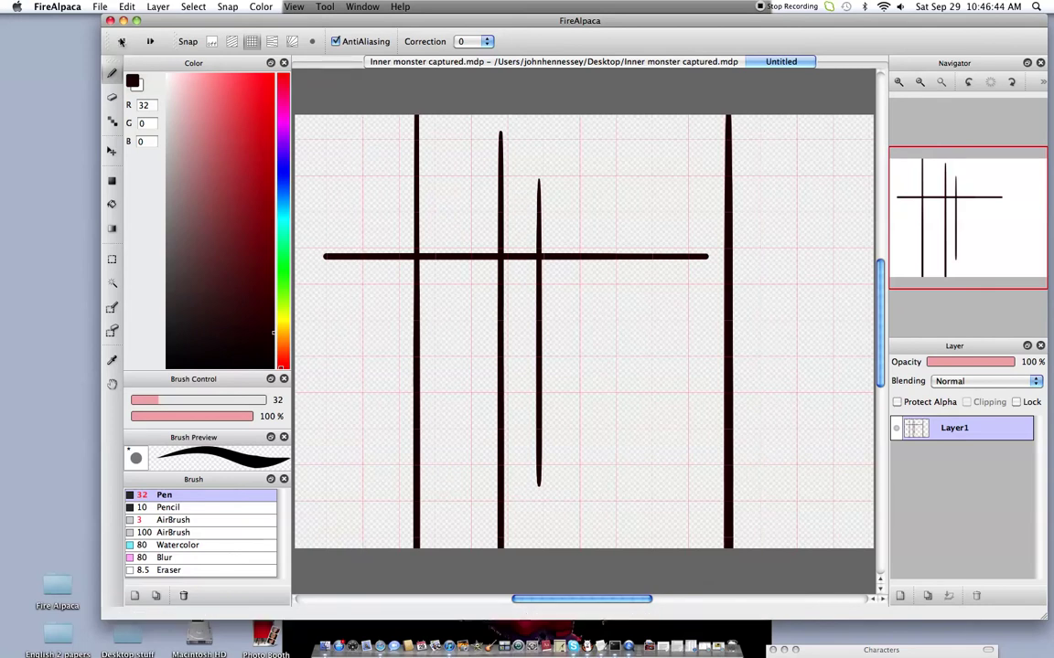
click(123, 41)
click(124, 41)
click(124, 41)
click(124, 41)
click(124, 41)
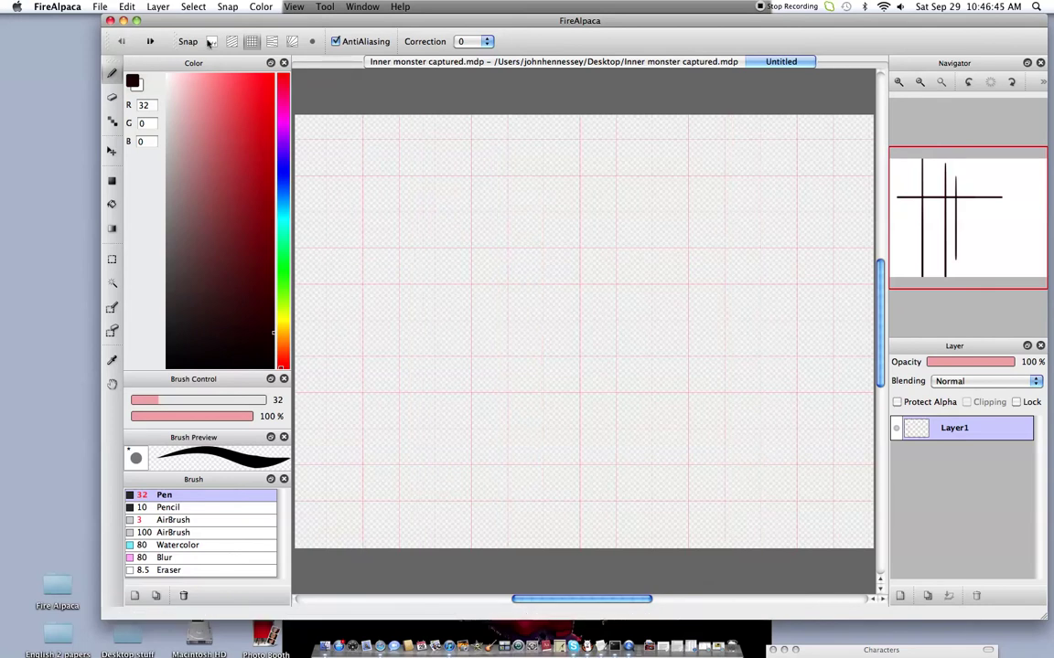
- Switch to vanishing point snap and set two guide lines that converge near the canvas's upper-left corner
click(272, 43)
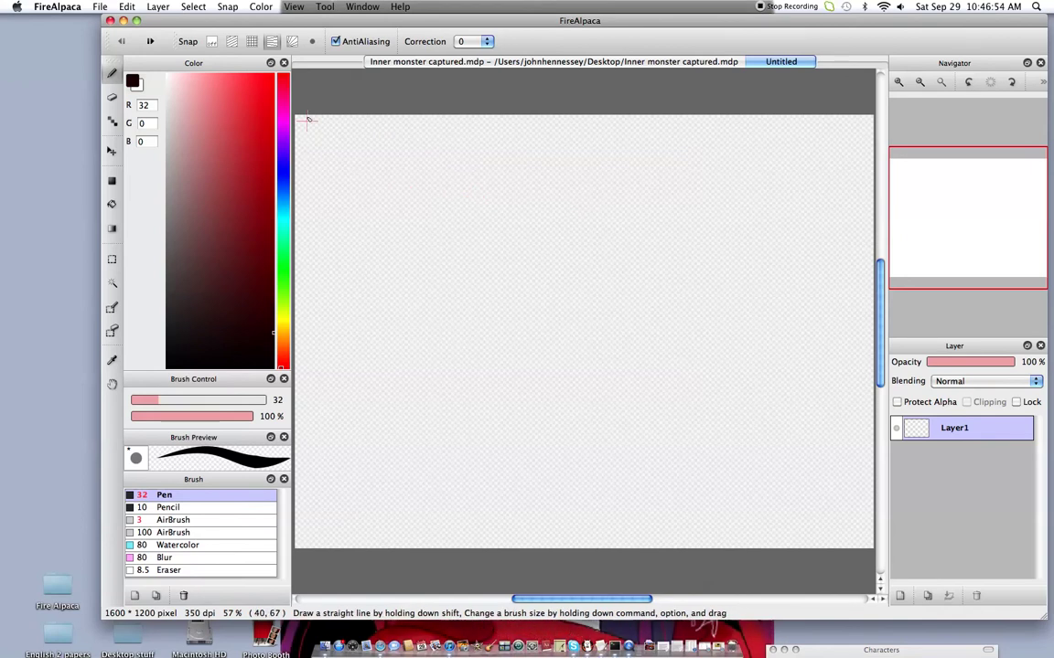
drag(309, 120, 480, 259)
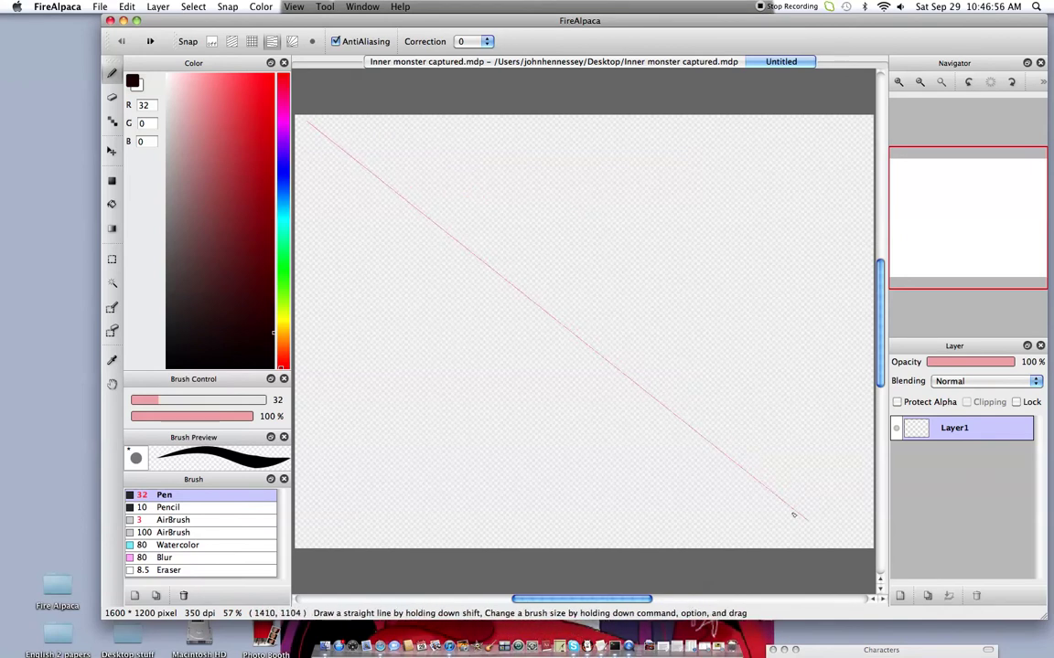
shift+click(856, 538)
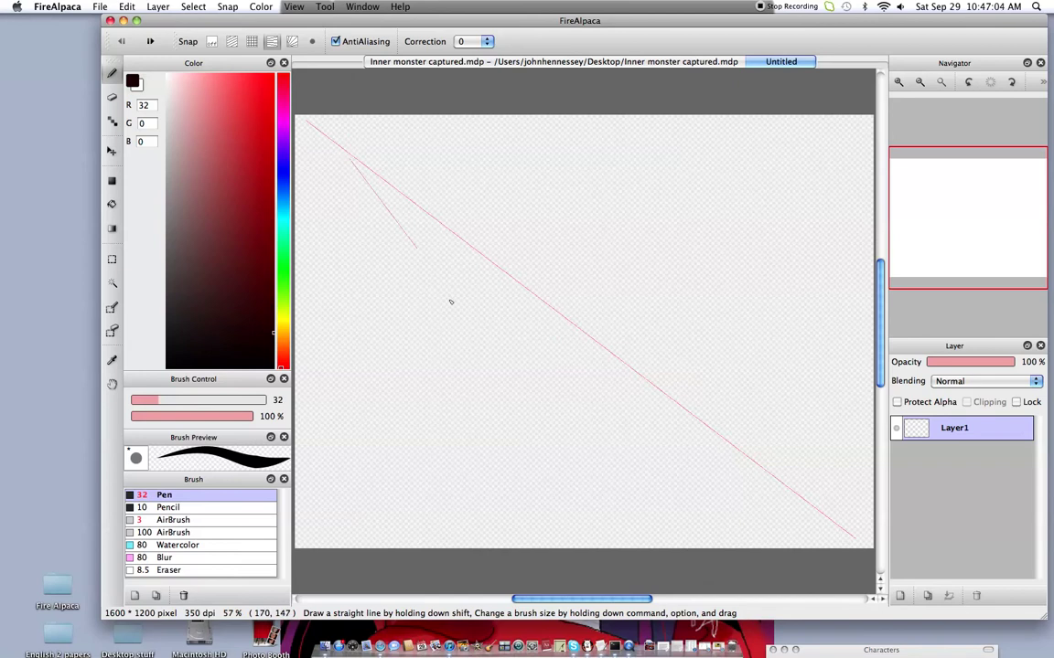
mouse_move(451, 302)
mouse_down()
mouse_move(578, 486)
mouse_move(611, 512)
mouse_move(607, 535)
mouse_up()
- Draw pen lines of varying angles radiating from the vanishing point across the canvas
drag(367, 183, 631, 549)
drag(632, 549, 350, 161)
drag(355, 206, 434, 549)
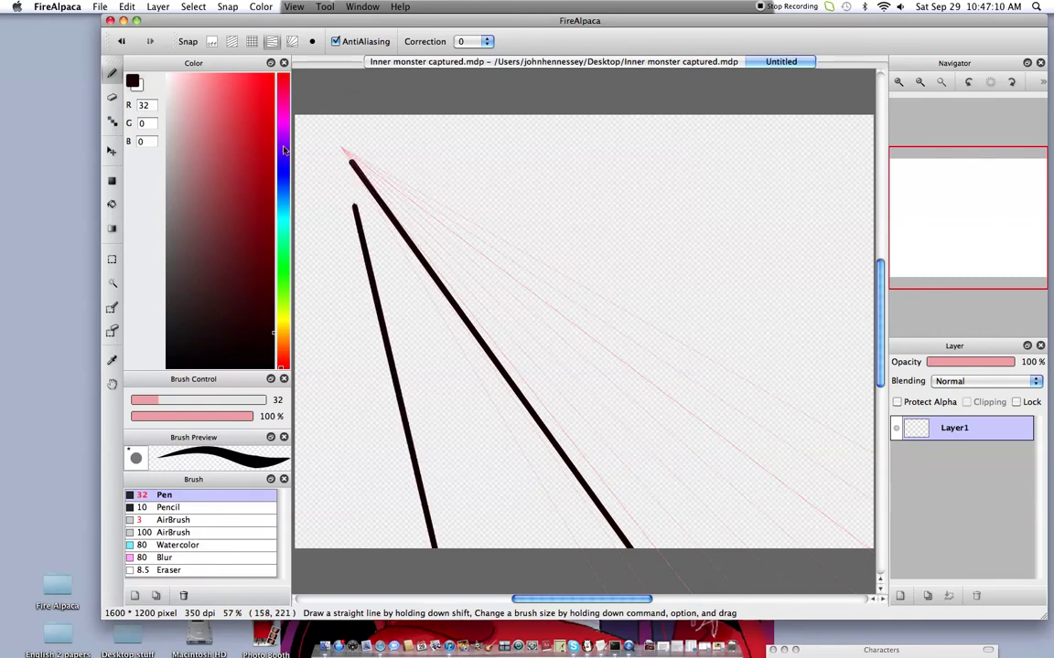
drag(348, 174, 446, 547)
drag(461, 234, 821, 580)
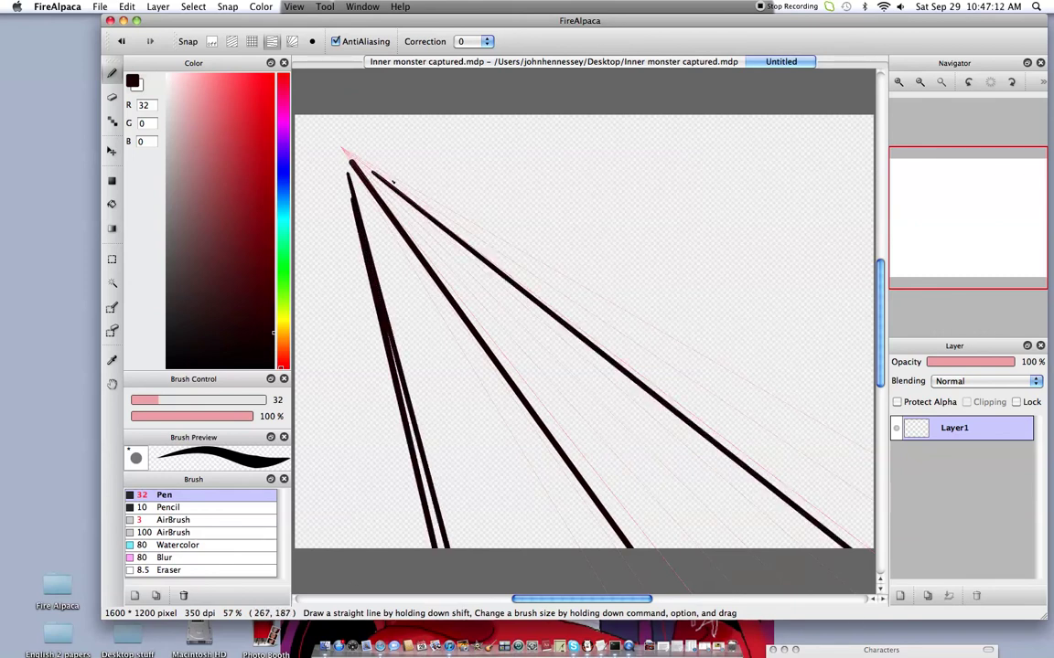
drag(391, 175, 874, 437)
mouse_move(357, 159)
mouse_down()
mouse_move(895, 432)
mouse_move(864, 526)
mouse_up()
drag(450, 239, 583, 395)
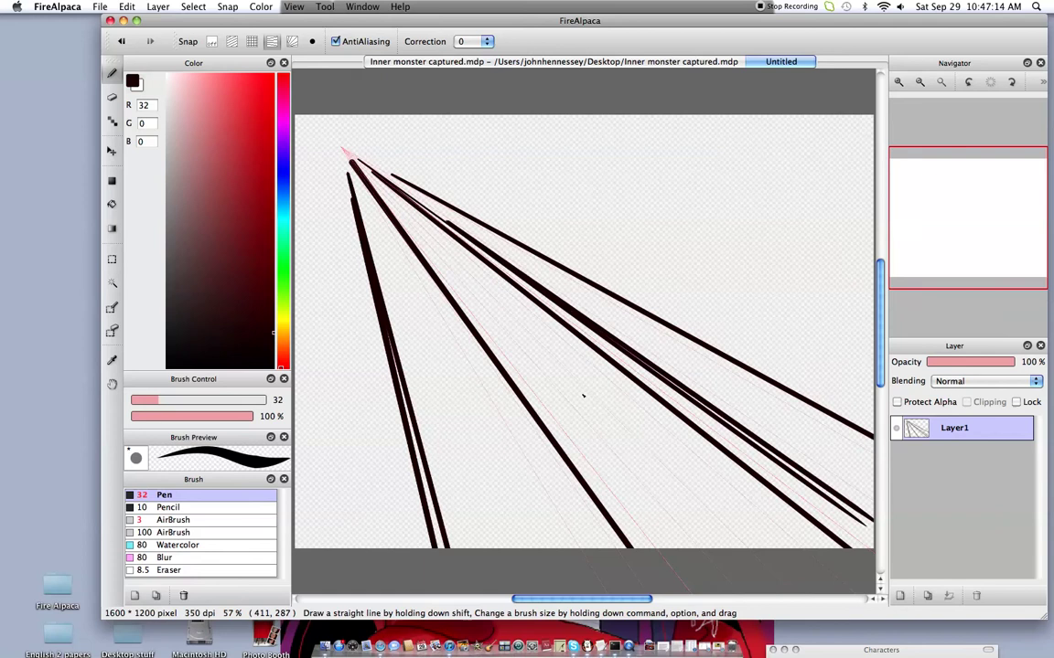
drag(470, 388, 506, 549)
drag(394, 177, 873, 457)
drag(344, 149, 748, 204)
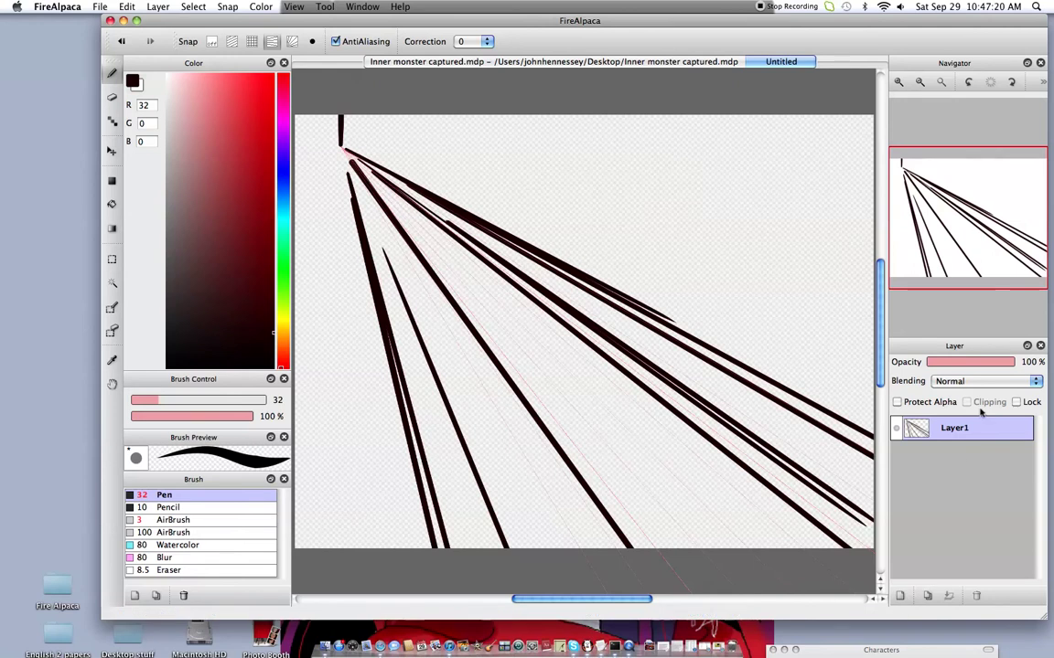
- Add a new empty layer and delete Layer1, which holds the vanishing-point lines
click(900, 595)
click(915, 458)
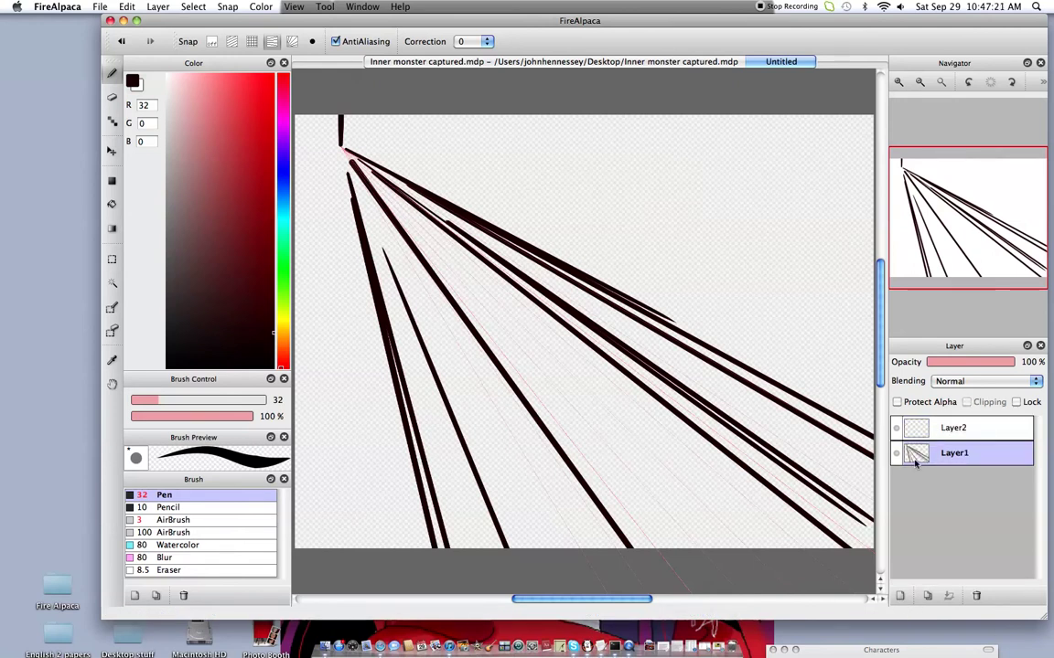
click(976, 596)
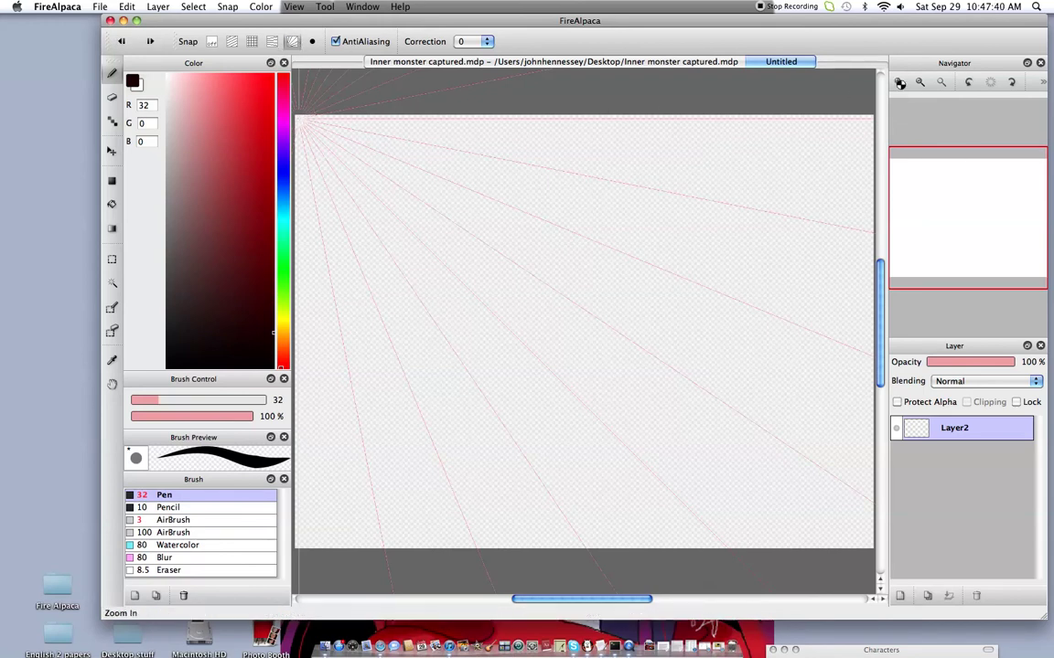
- Try a short diagonal pen stroke from the radial snap centre at the canvas corner with antialiasing off, and undo it
click(900, 83)
drag(952, 169, 903, 166)
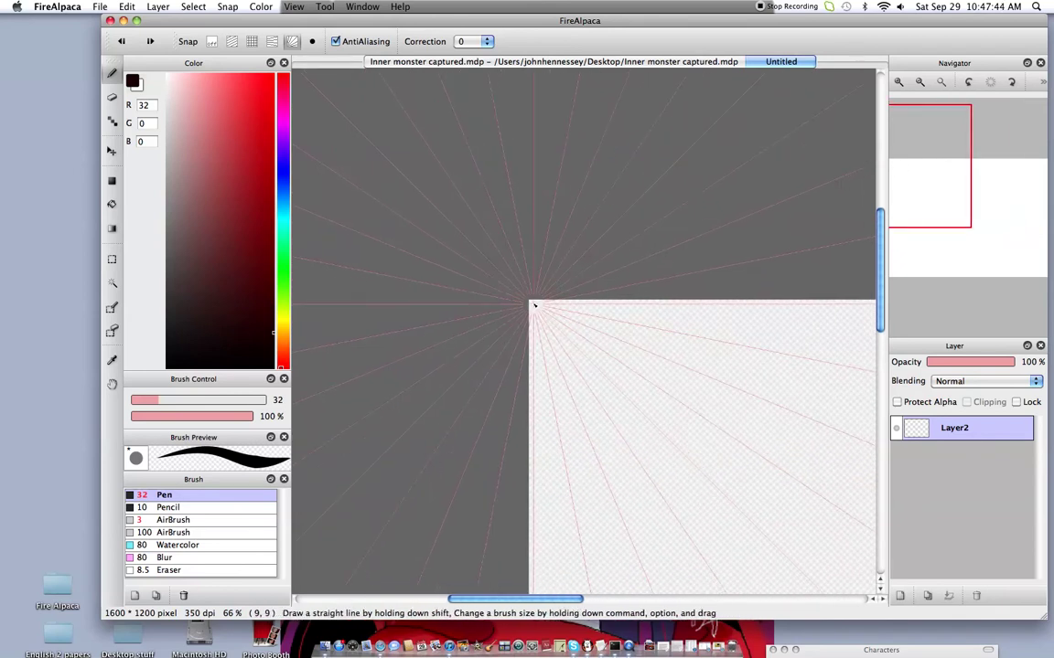
click(533, 304)
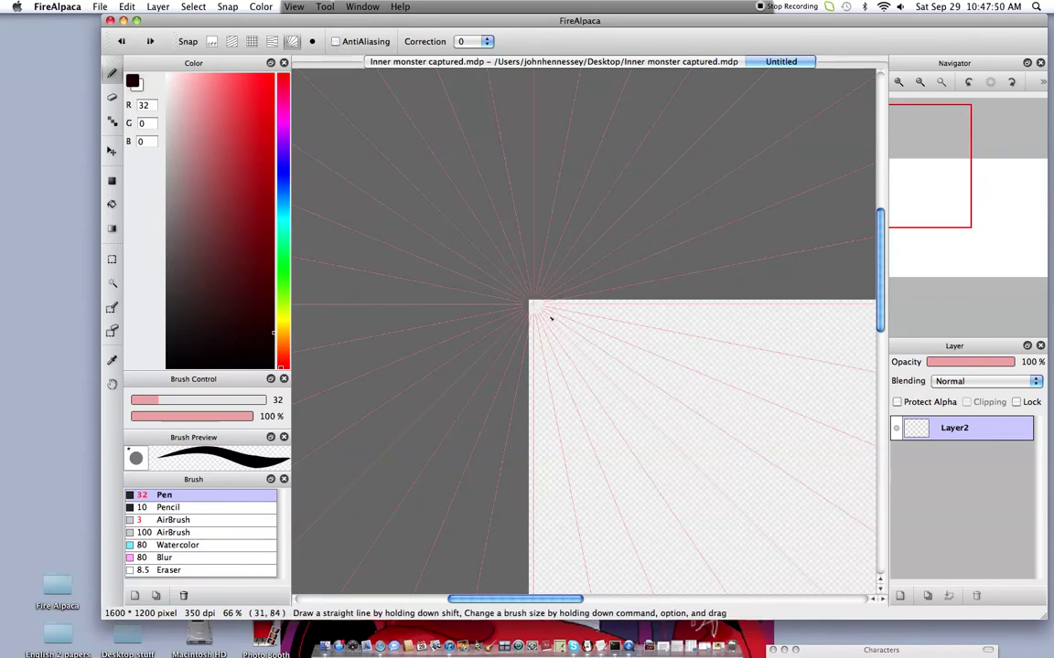
drag(534, 305, 582, 351)
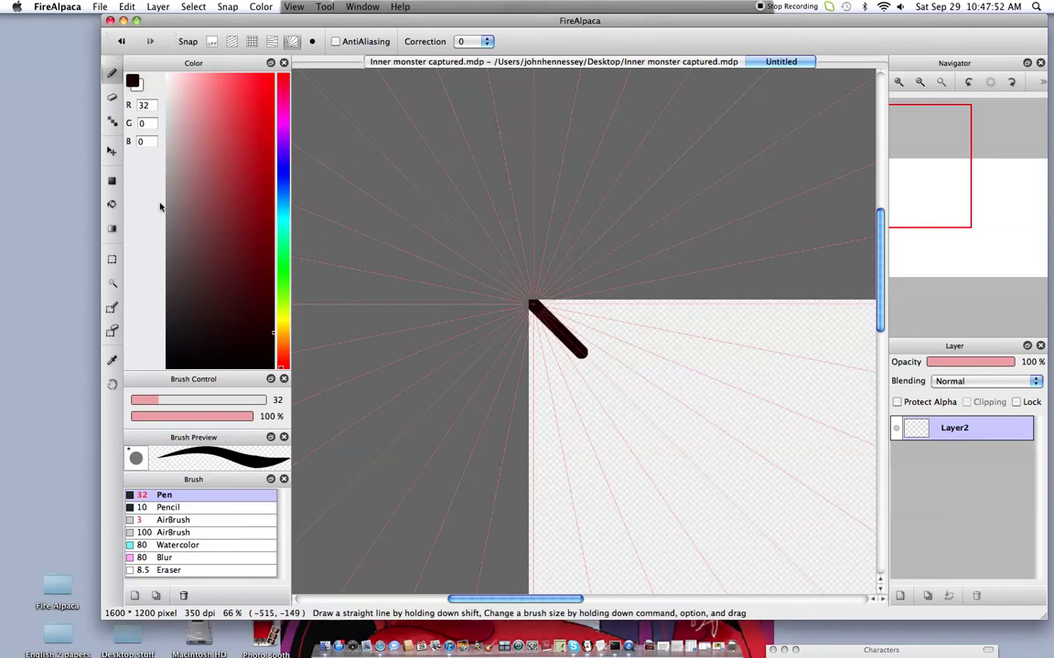
click(120, 42)
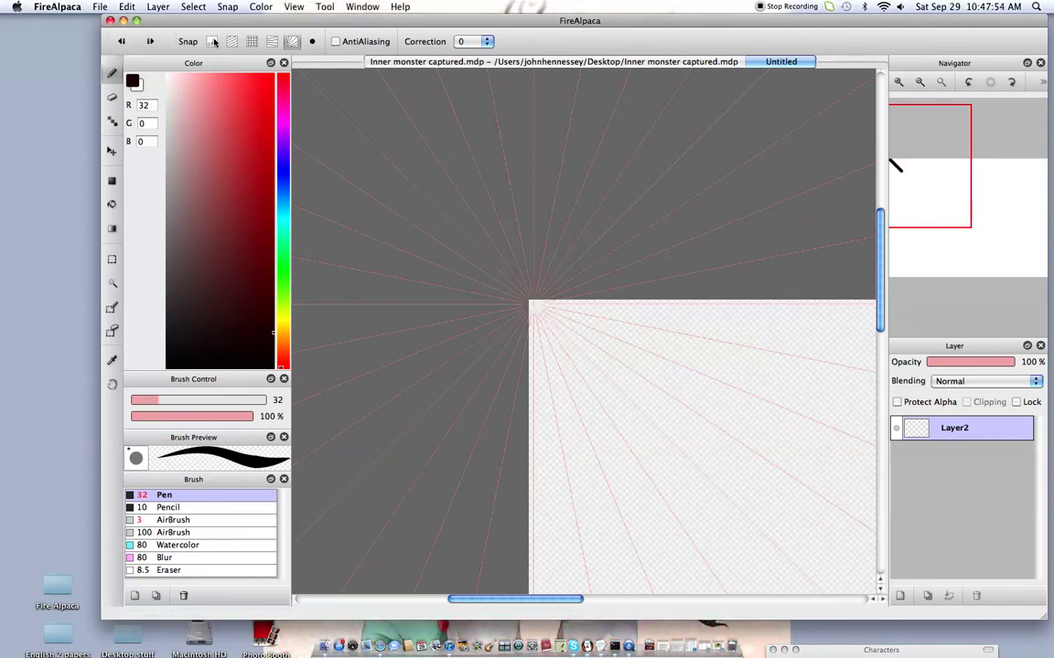
- Turn on antialiasing for the pen and set its correction to 2
click(475, 42)
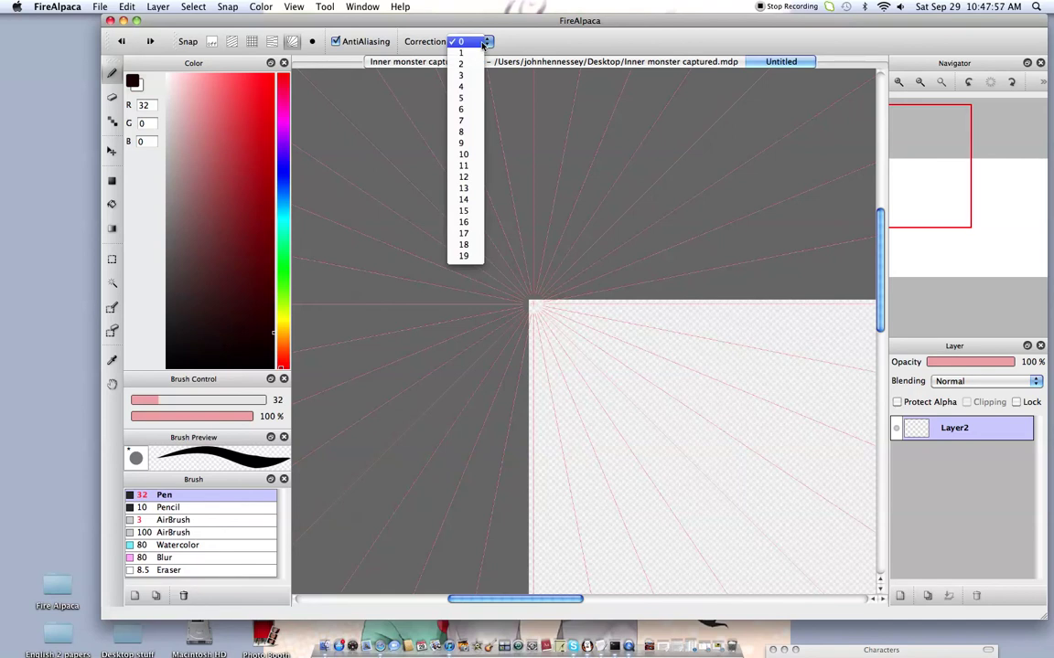
click(483, 43)
click(482, 43)
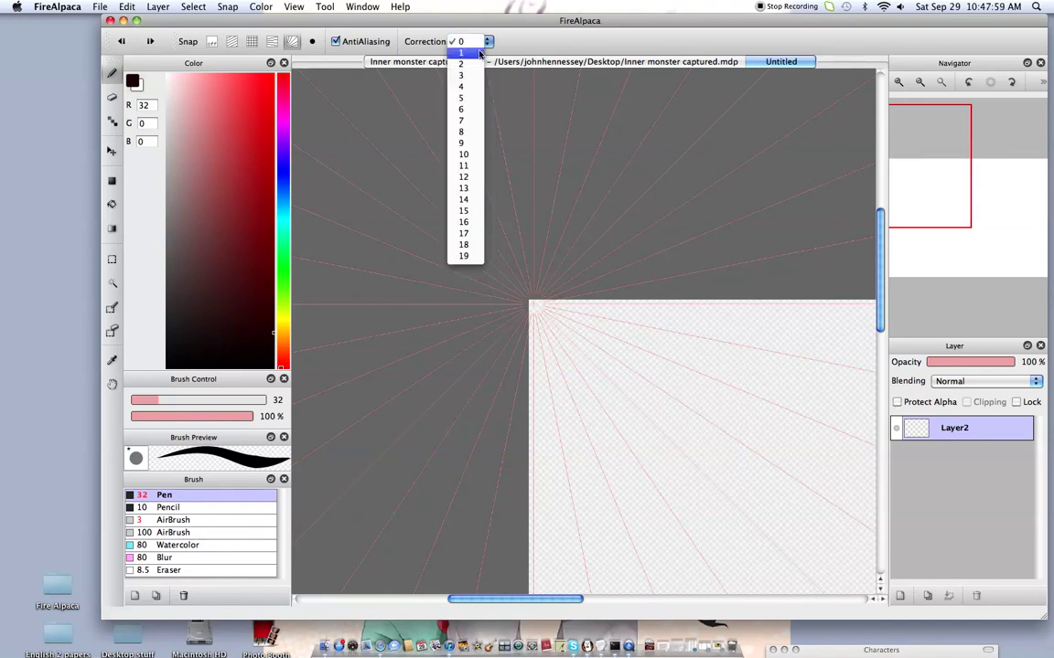
click(471, 65)
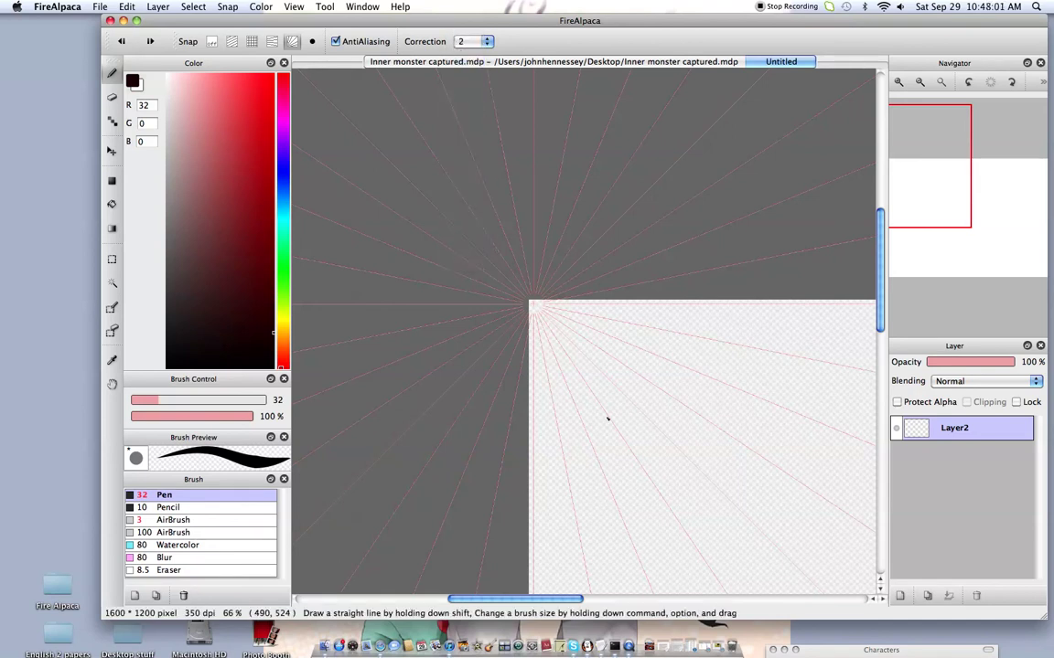
- Draw three pen lines at different angles radiating from the radial snap centre at the canvas's upper-left corner
mouse_move(580, 367)
mouse_down()
mouse_move(798, 621)
mouse_move(547, 322)
mouse_up()
drag(623, 303, 832, 302)
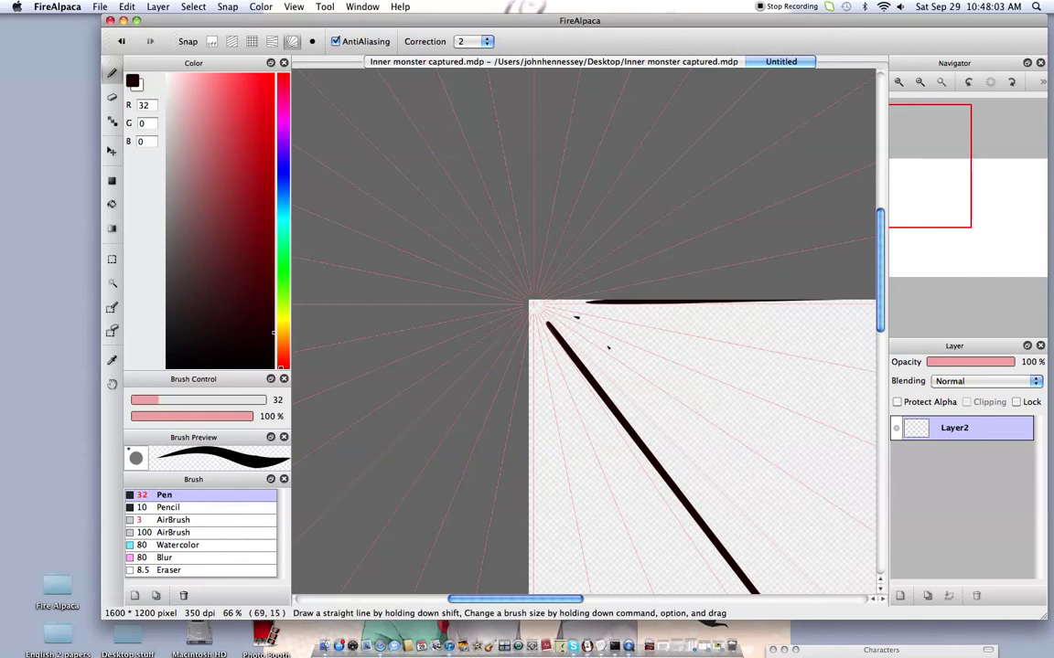
drag(608, 347, 873, 410)
- Reset the pen correction to 0 and undo the three radial pen lines
click(488, 42)
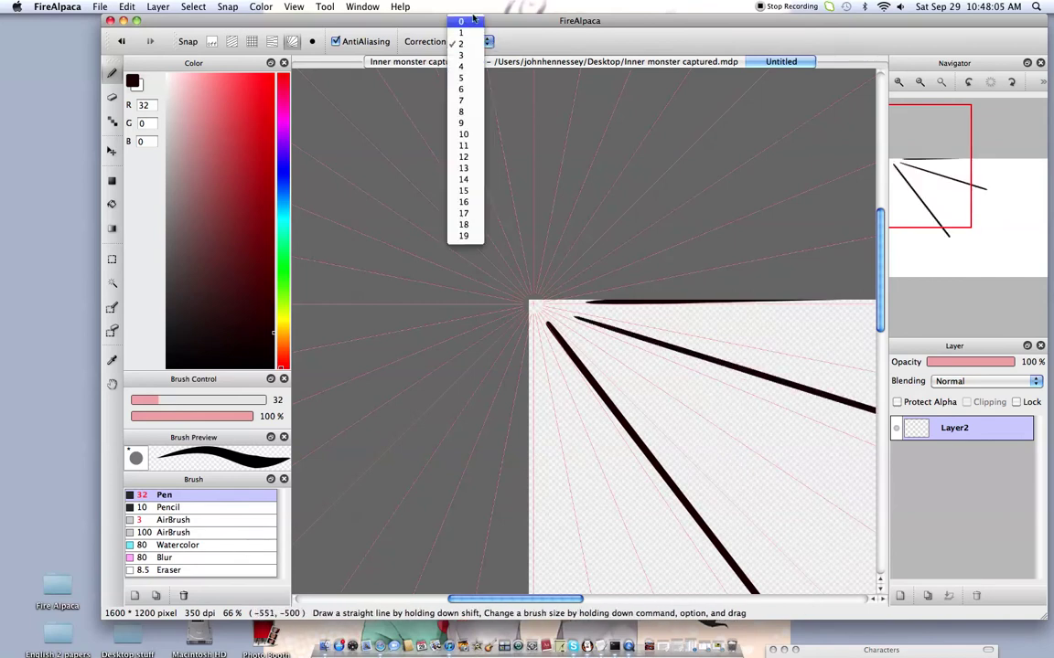
click(463, 20)
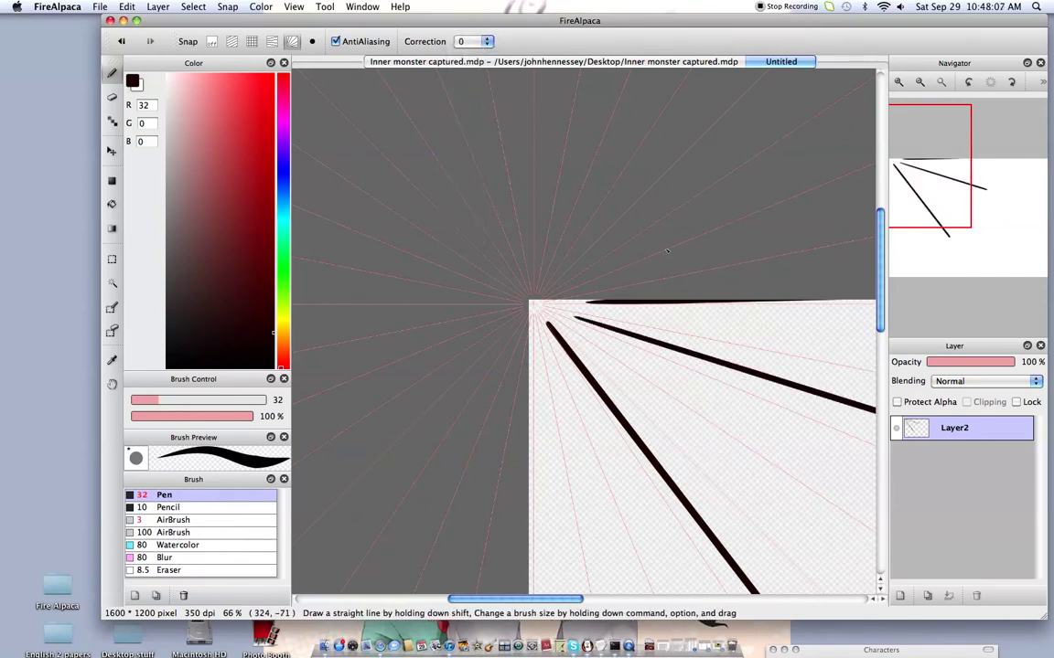
click(120, 43)
click(118, 41)
click(117, 39)
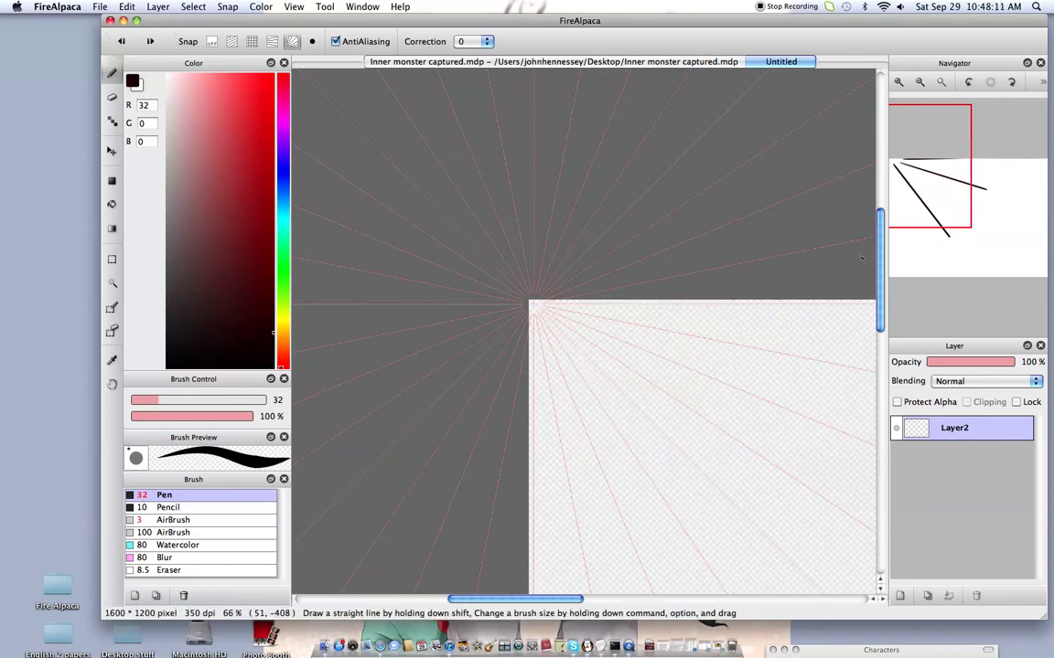
- Fit the canvas in view and try a pen dot at the radial snap centre, ending back in radial snap mode
click(941, 85)
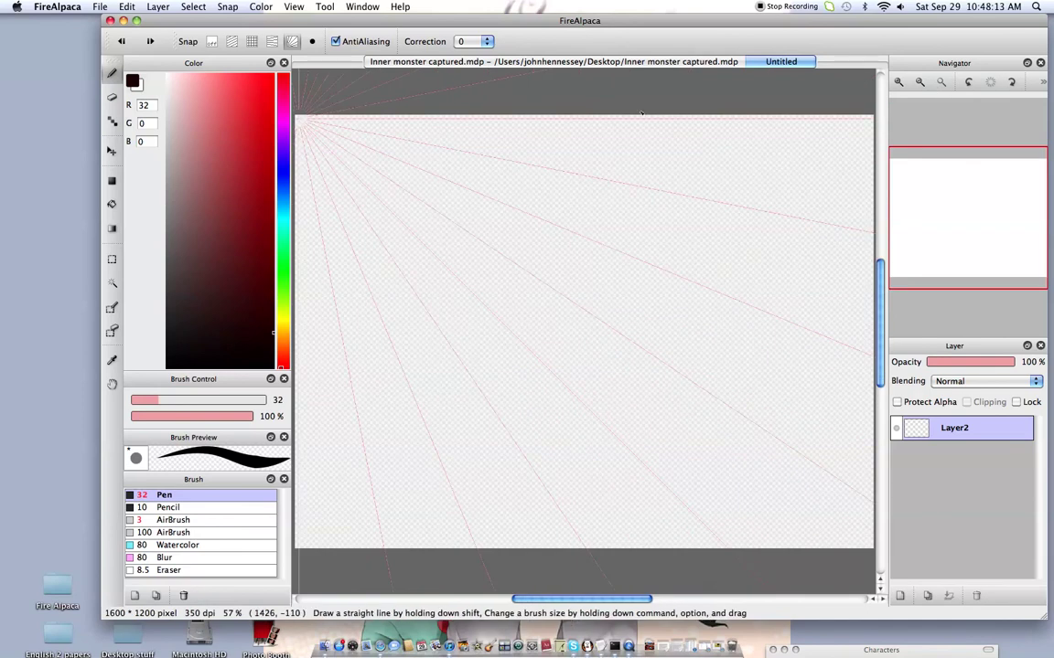
click(298, 118)
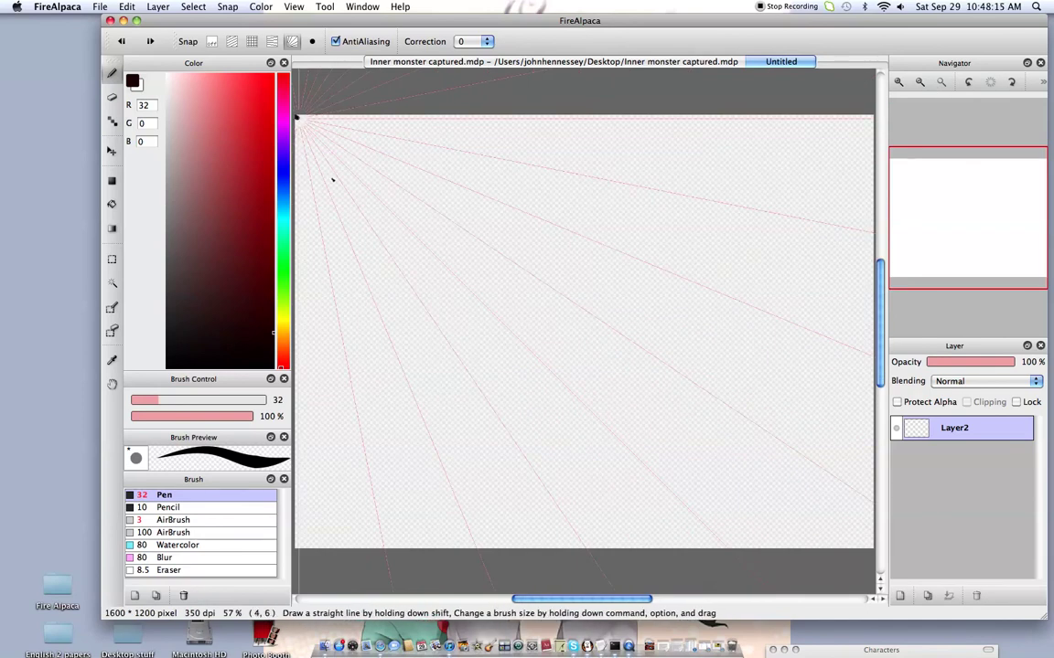
click(274, 45)
click(294, 42)
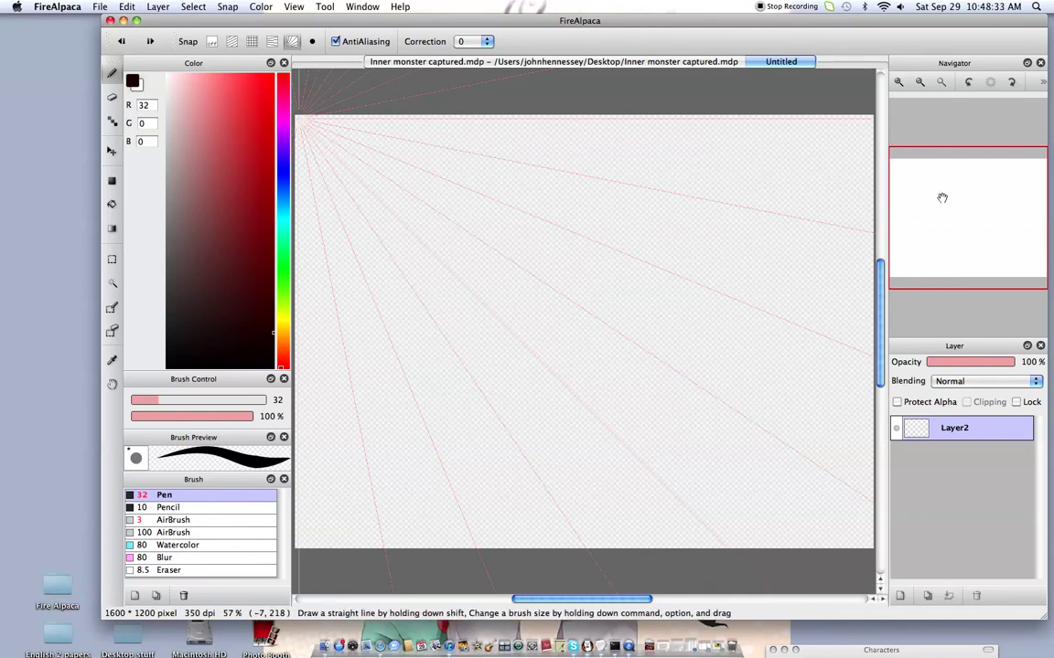
- Turn snapping off and handwrite "Thank" in large pen letters across the upper half of the canvas
mouse_move(942, 210)
mouse_down()
mouse_move(952, 195)
mouse_move(964, 217)
mouse_move(960, 208)
mouse_up()
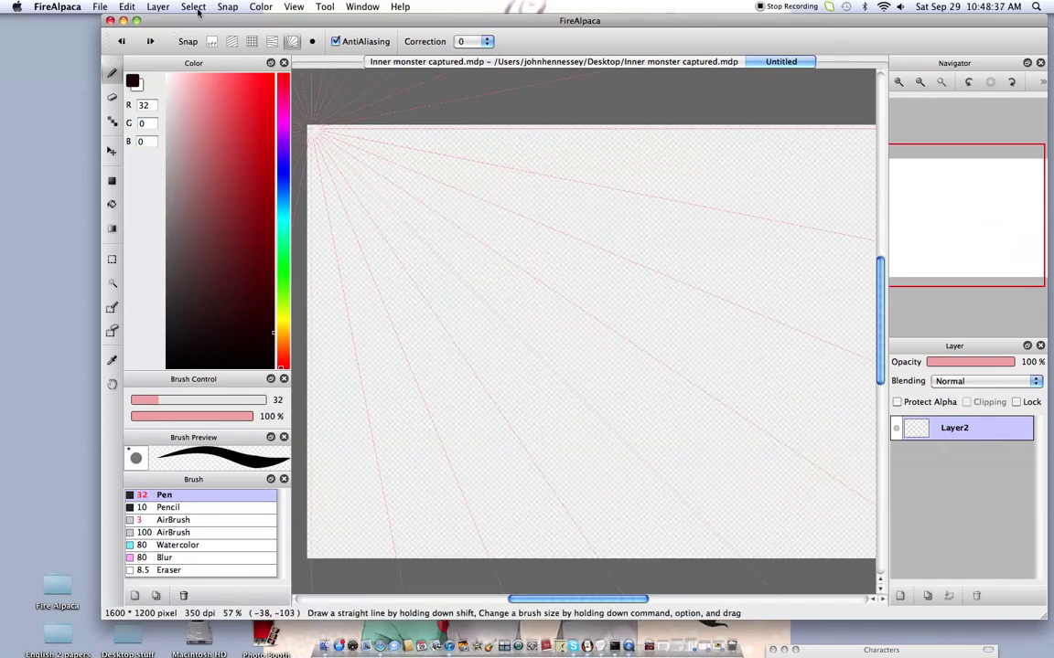
click(212, 41)
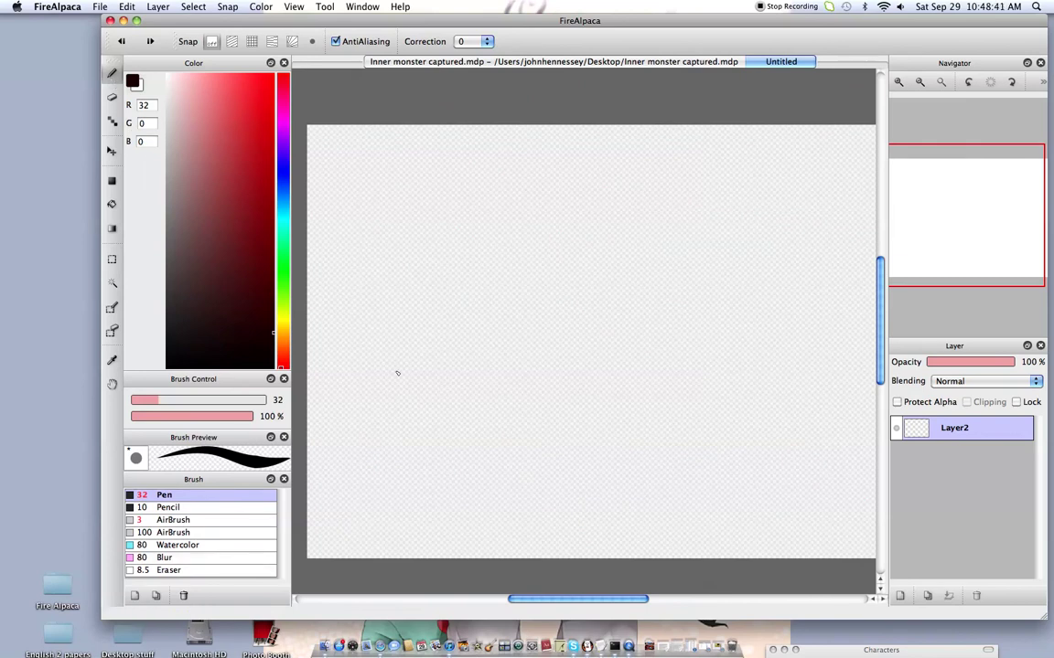
drag(313, 208, 472, 193)
drag(387, 209, 388, 337)
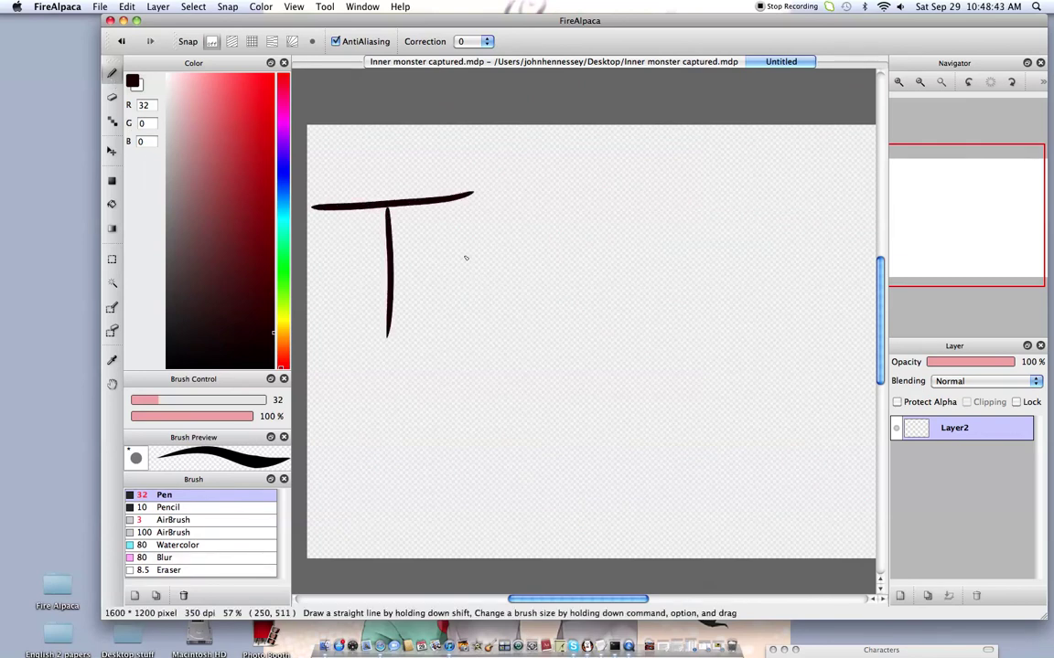
mouse_move(451, 197)
mouse_down()
mouse_move(439, 302)
mouse_move(508, 291)
mouse_move(574, 312)
mouse_up()
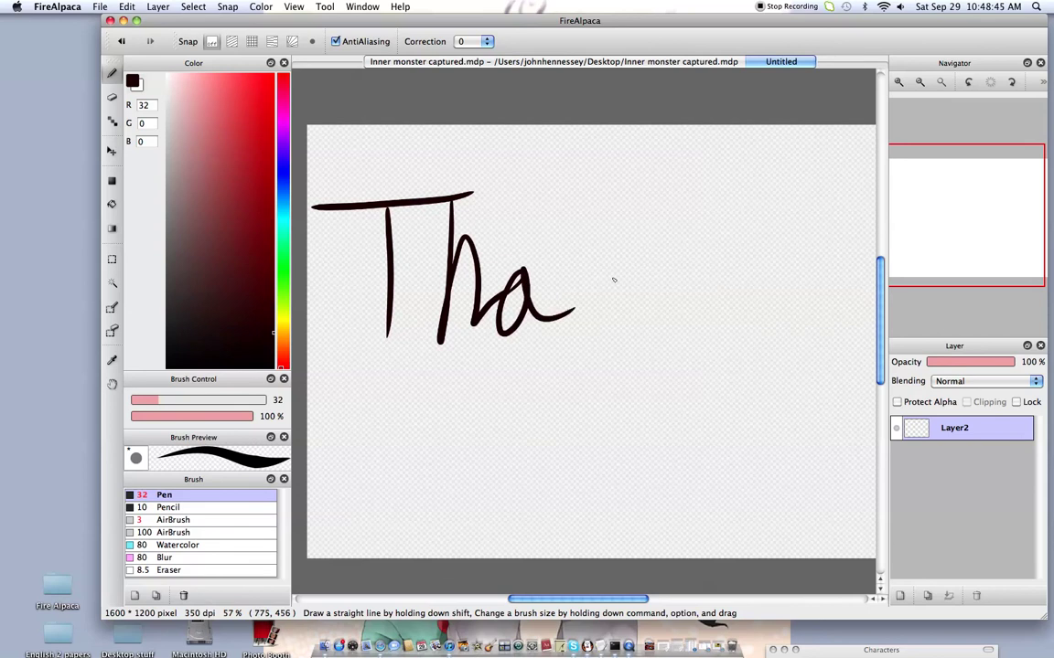
mouse_move(574, 256)
mouse_down()
mouse_move(588, 254)
mouse_move(603, 341)
mouse_up()
drag(629, 193, 622, 365)
mouse_move(657, 245)
mouse_down()
mouse_move(633, 301)
mouse_move(683, 347)
mouse_up()
- Handwrite "You" in large pen letters below the word "Thank"
drag(1012, 239, 986, 261)
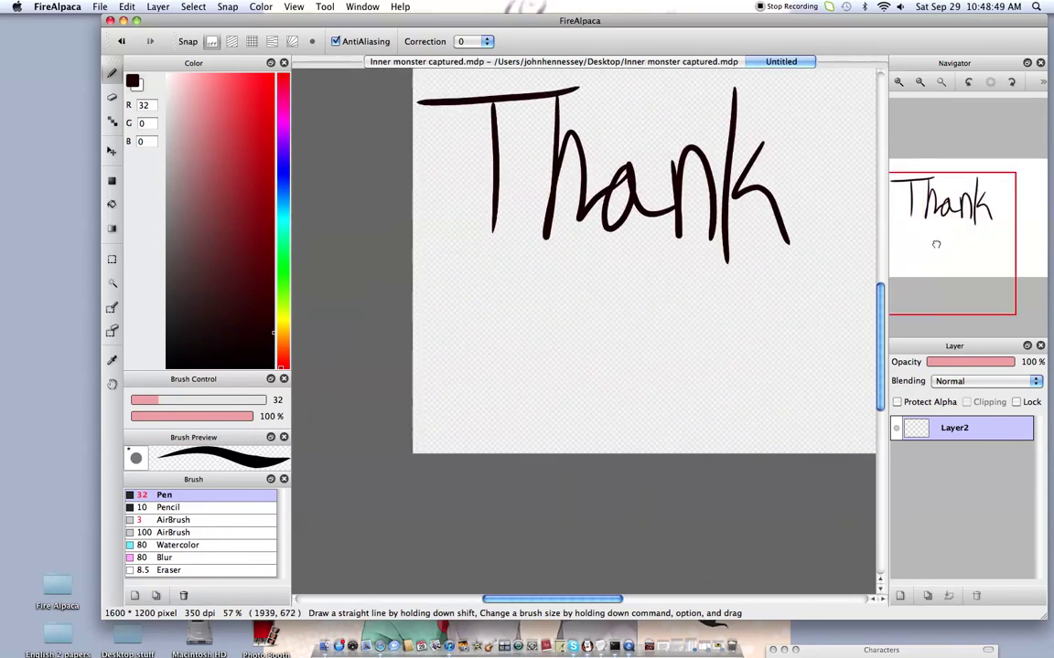
mouse_move(499, 306)
mouse_down()
mouse_move(563, 306)
mouse_move(528, 448)
mouse_up()
mouse_move(569, 373)
mouse_down()
mouse_move(626, 412)
mouse_move(569, 377)
mouse_up()
drag(676, 376, 743, 451)
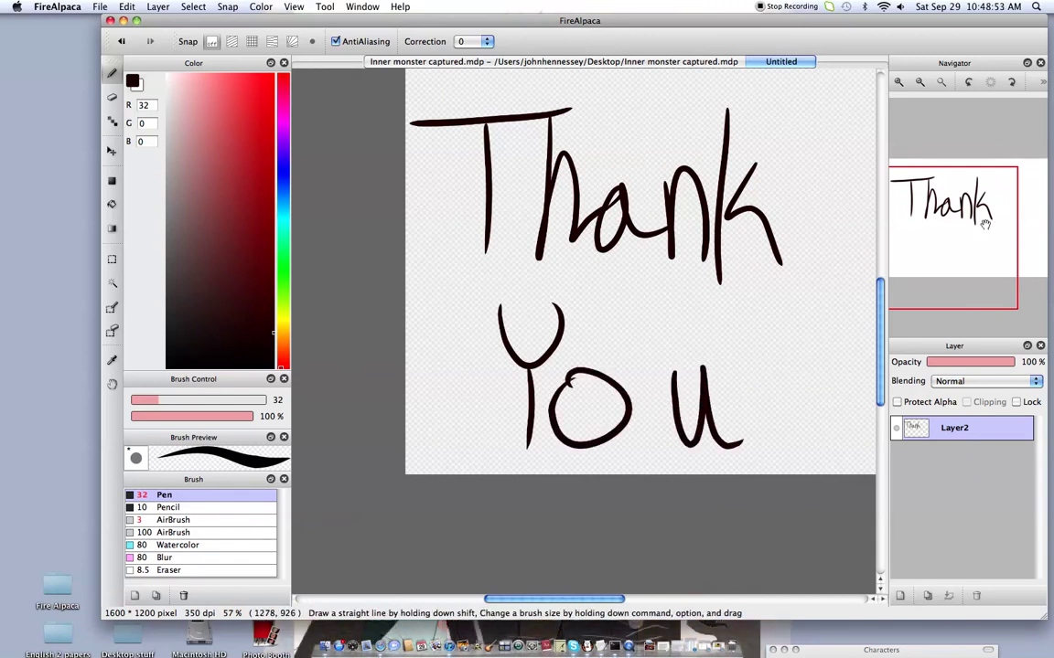
mouse_move(980, 232)
mouse_down()
mouse_move(1005, 211)
mouse_move(979, 218)
mouse_up()
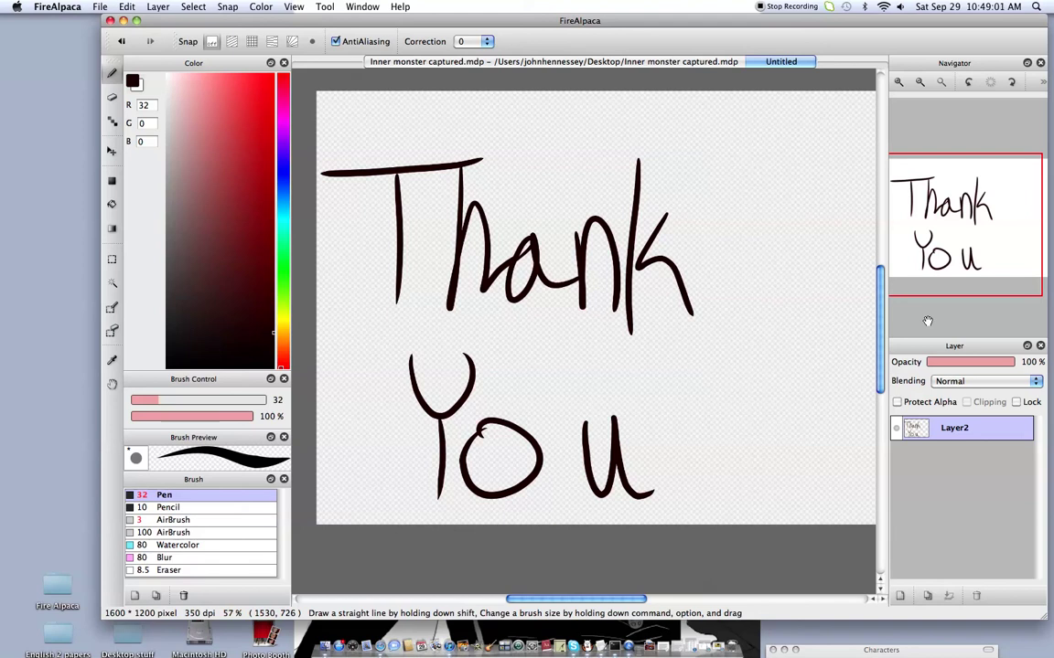
- Apply a diagonal linear Foreground-Background gradient in dark green (R 0, G 32, B 3) across a new layer and set its opacity to 30%
click(112, 228)
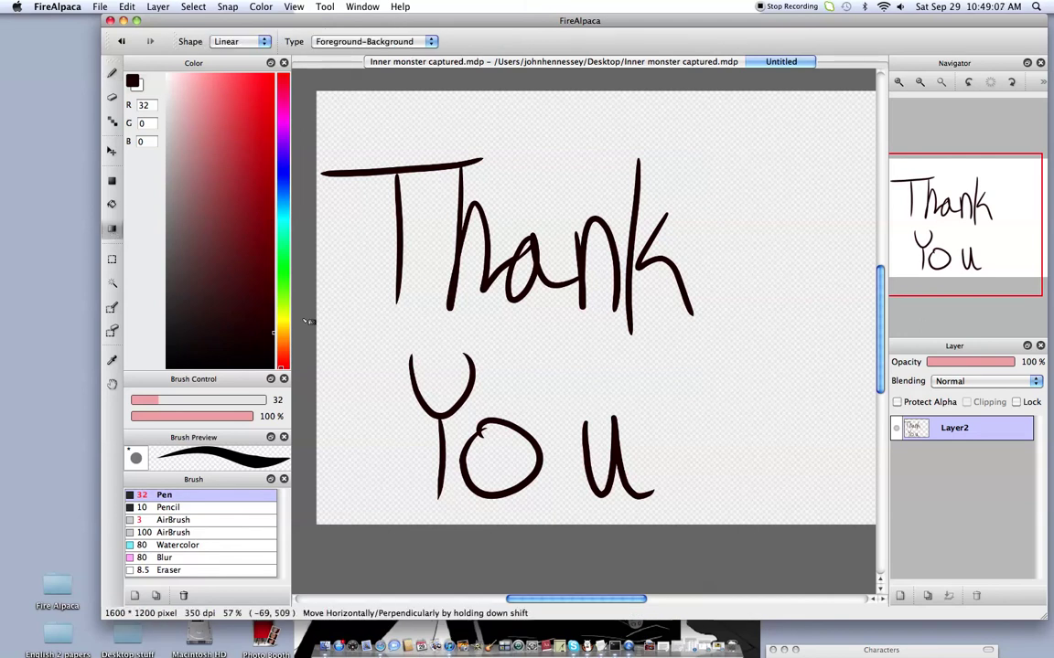
click(281, 267)
click(899, 596)
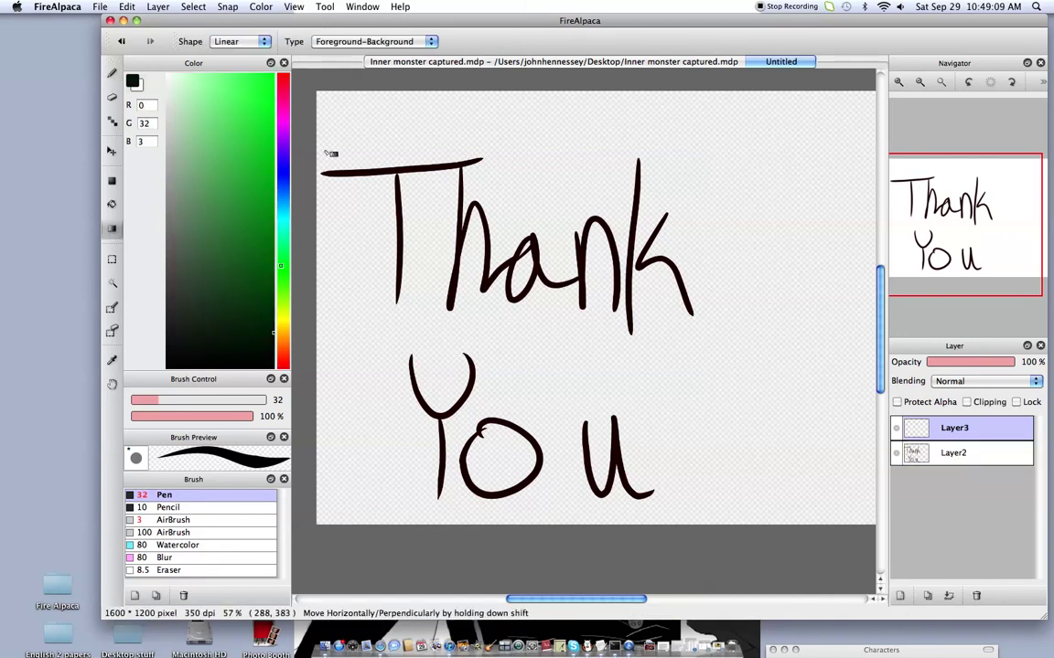
drag(317, 93, 810, 524)
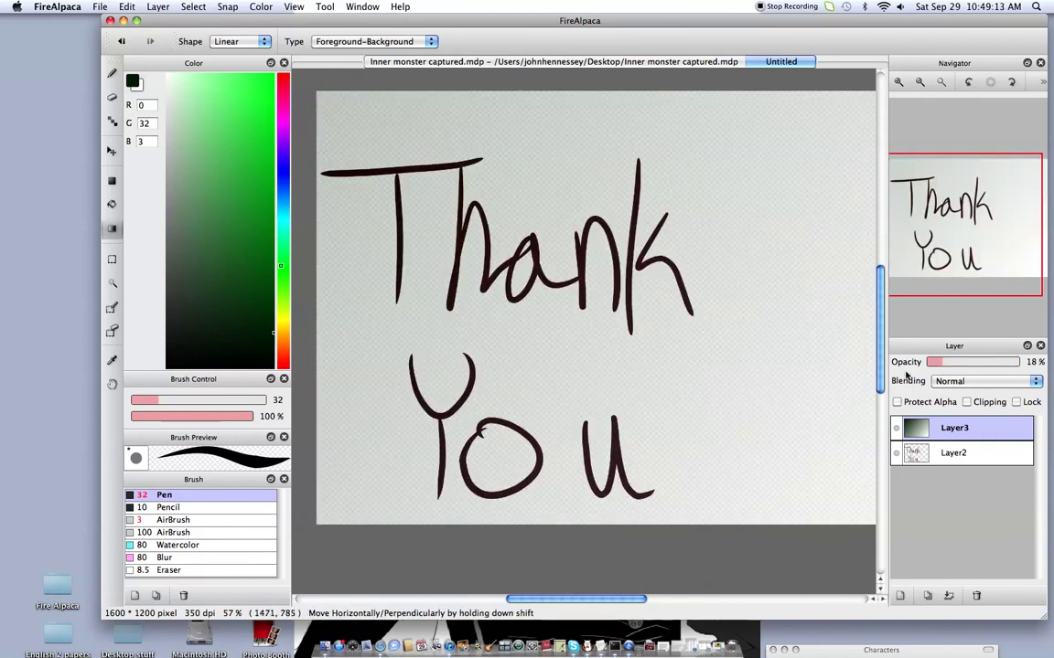
click(952, 363)
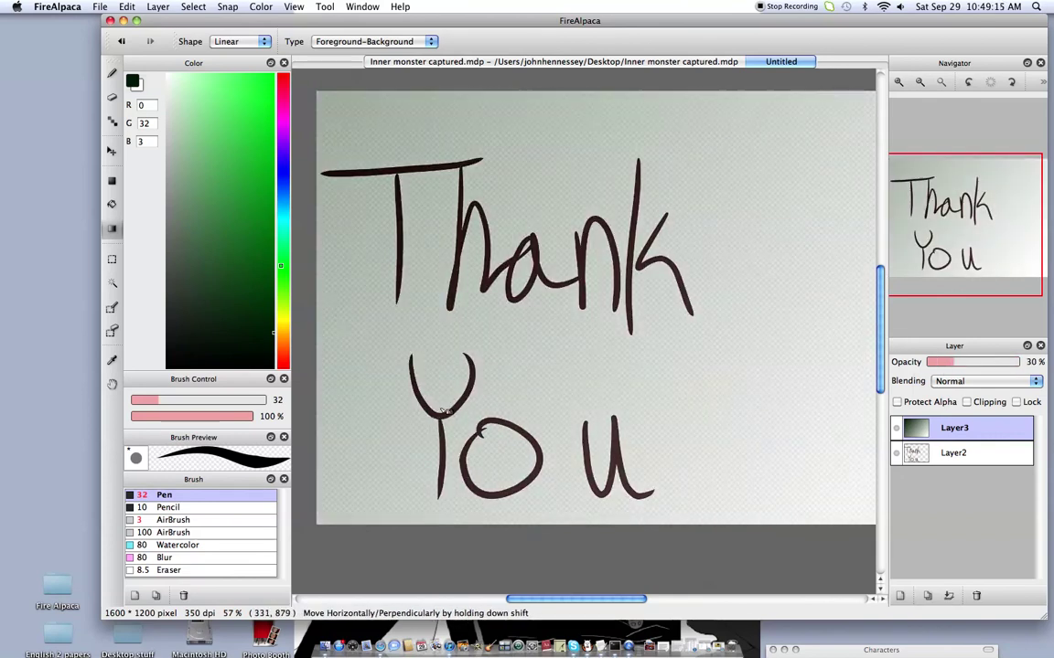